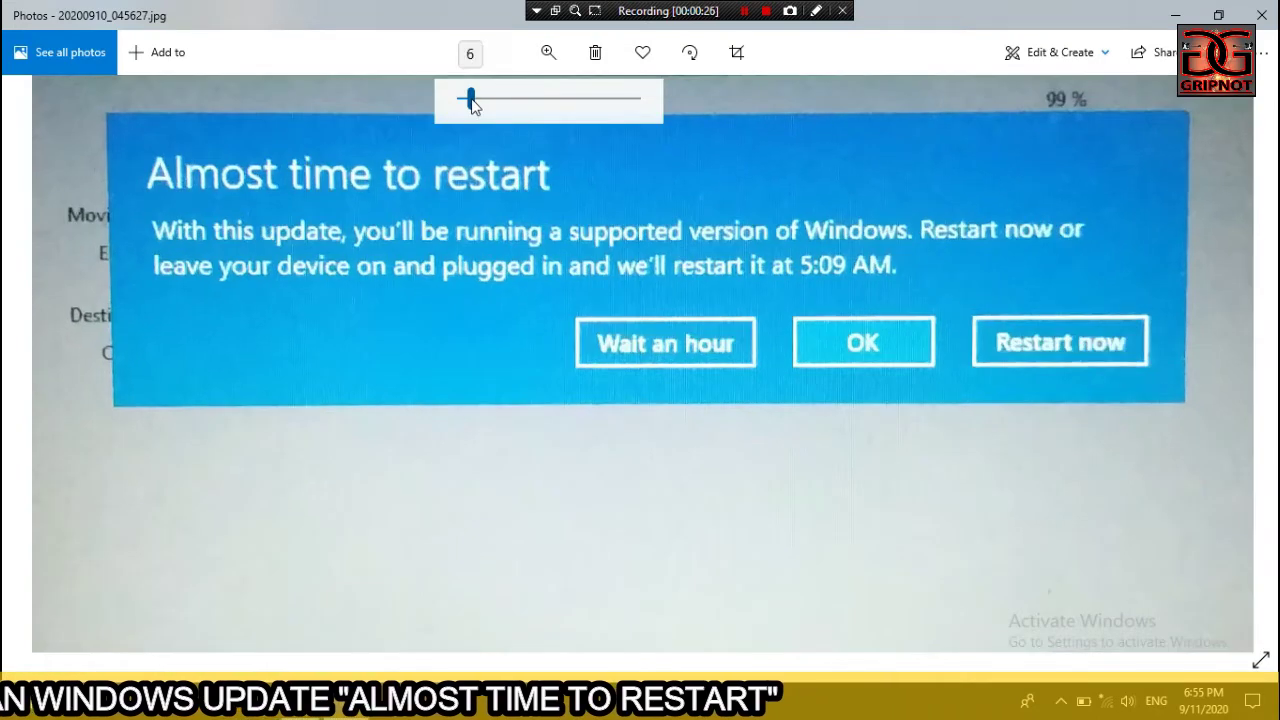
Examine the "Almost time to restart" notice in the photo up close and minimize the photo window.
scroll(470, 100, "down", 4)
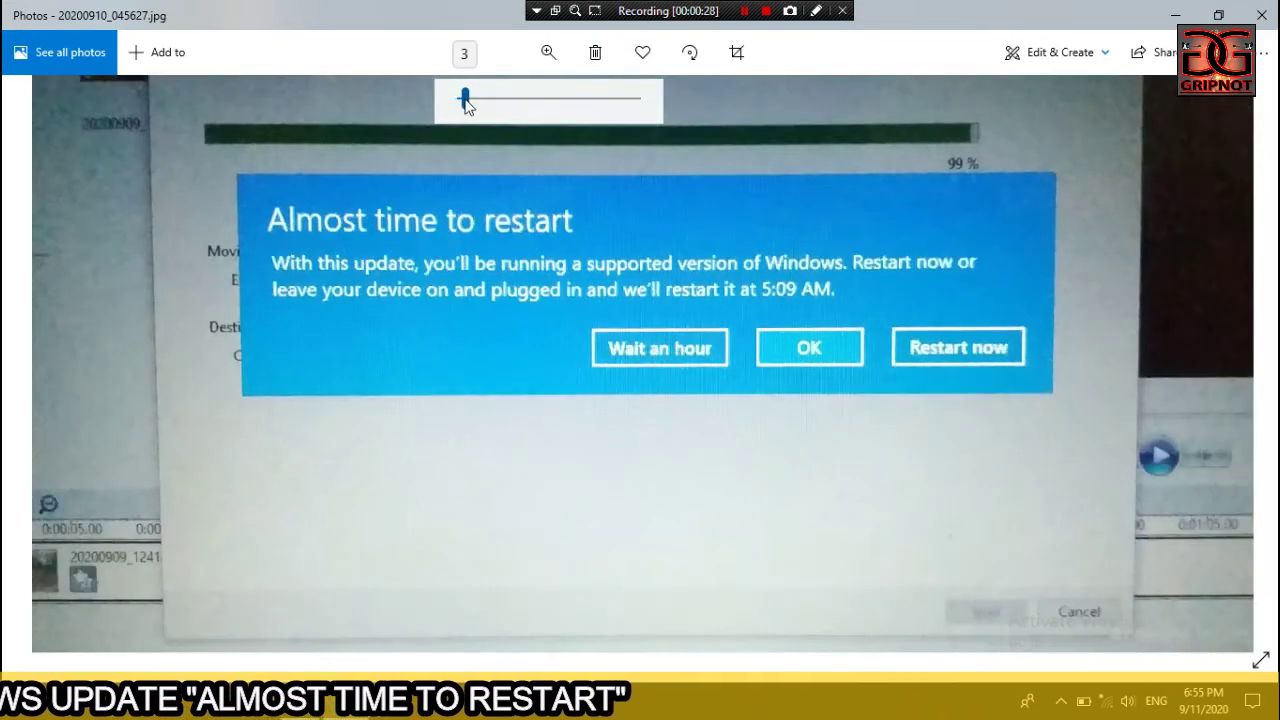
scroll(470, 100, "up", 4)
scroll(470, 100, "up", 2)
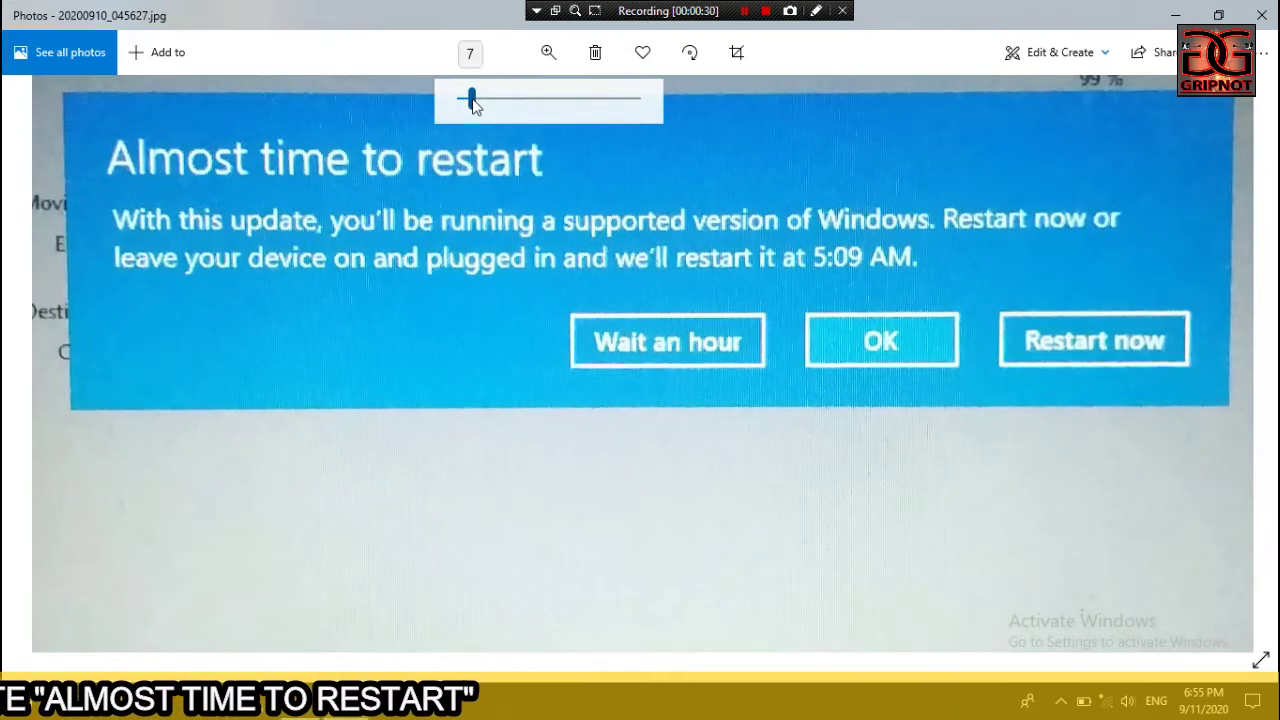
left_click_drag(468, 100, 473, 104)
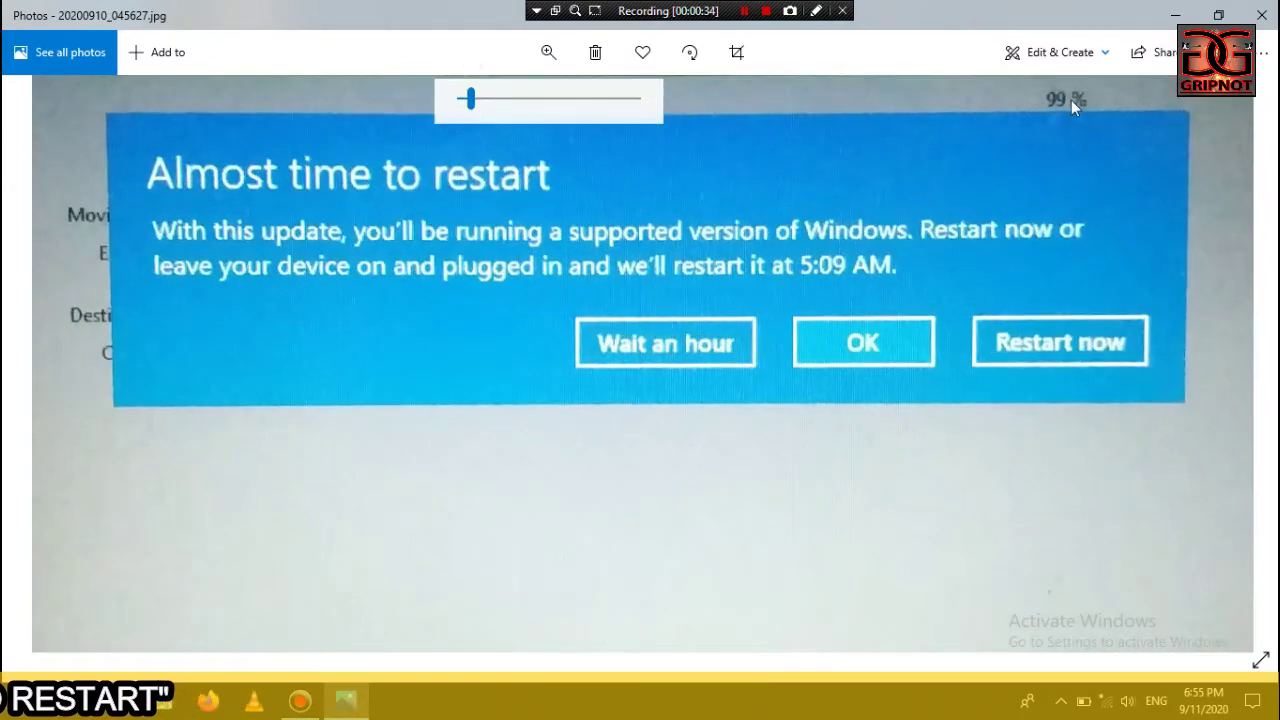
left_click(1184, 17)
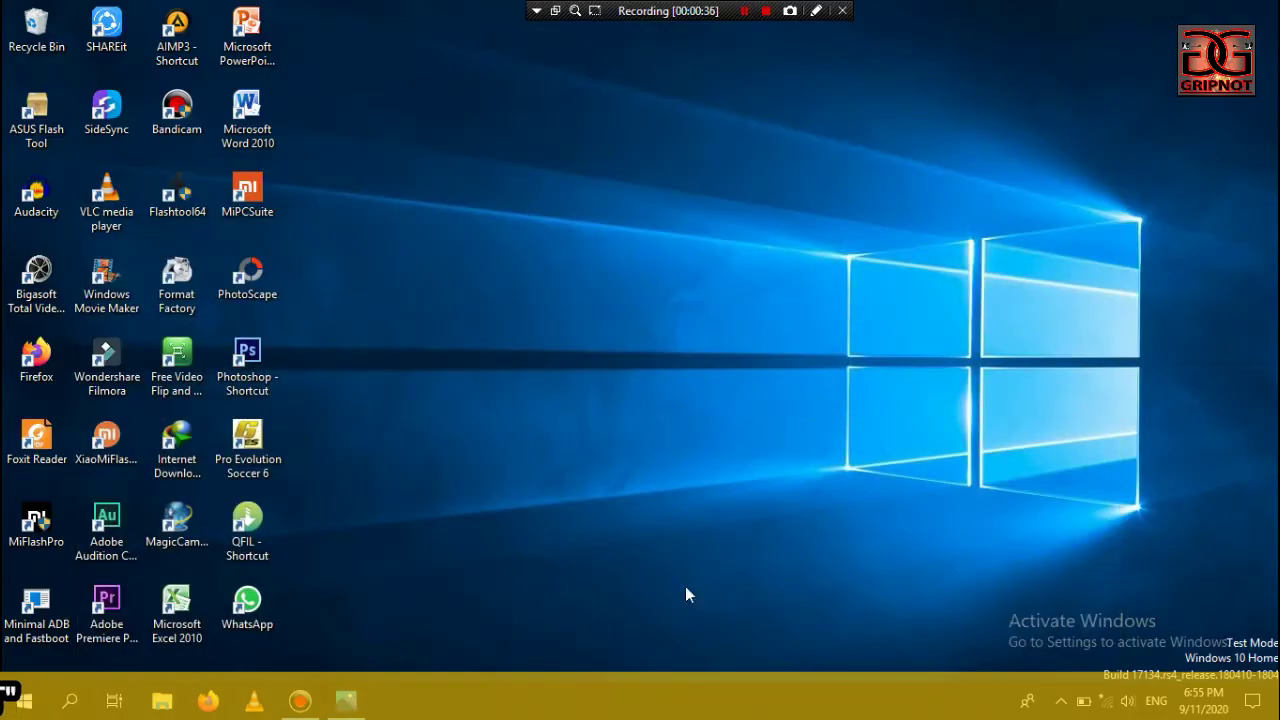
Search for and open Control Panel, and switch its view to small icons.
left_click(70, 703)
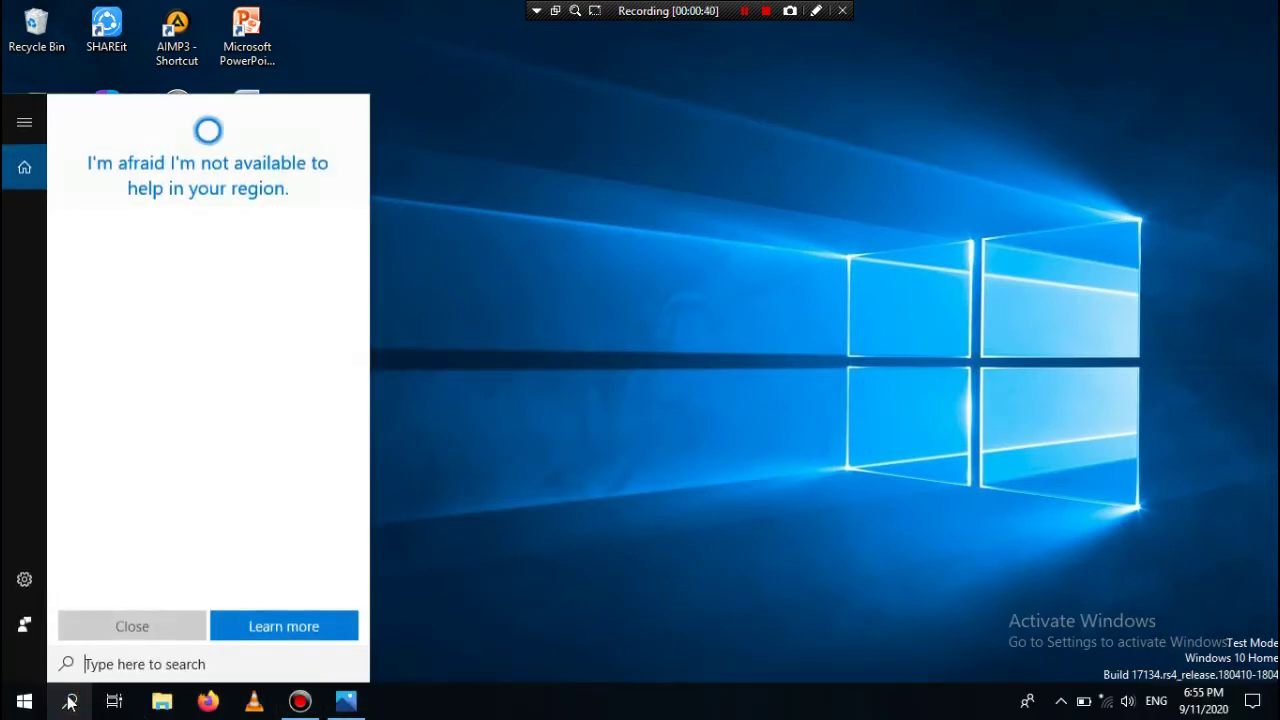
type("c")
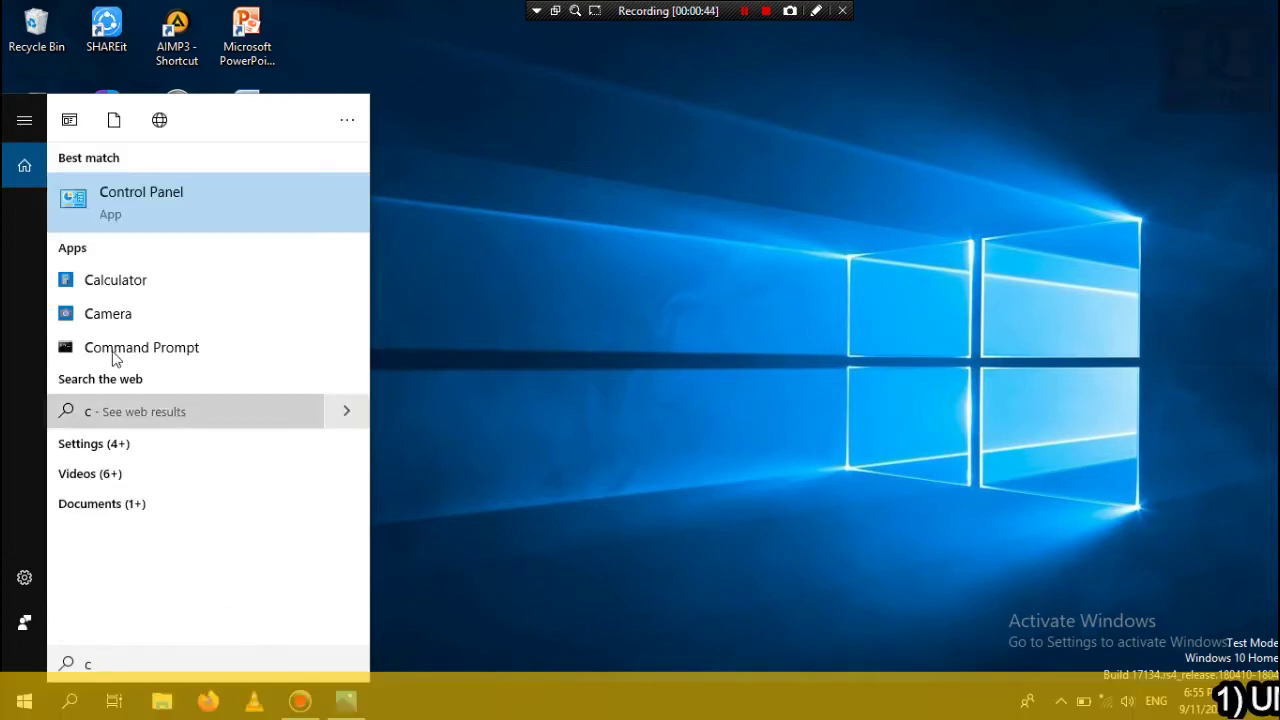
left_click(128, 200)
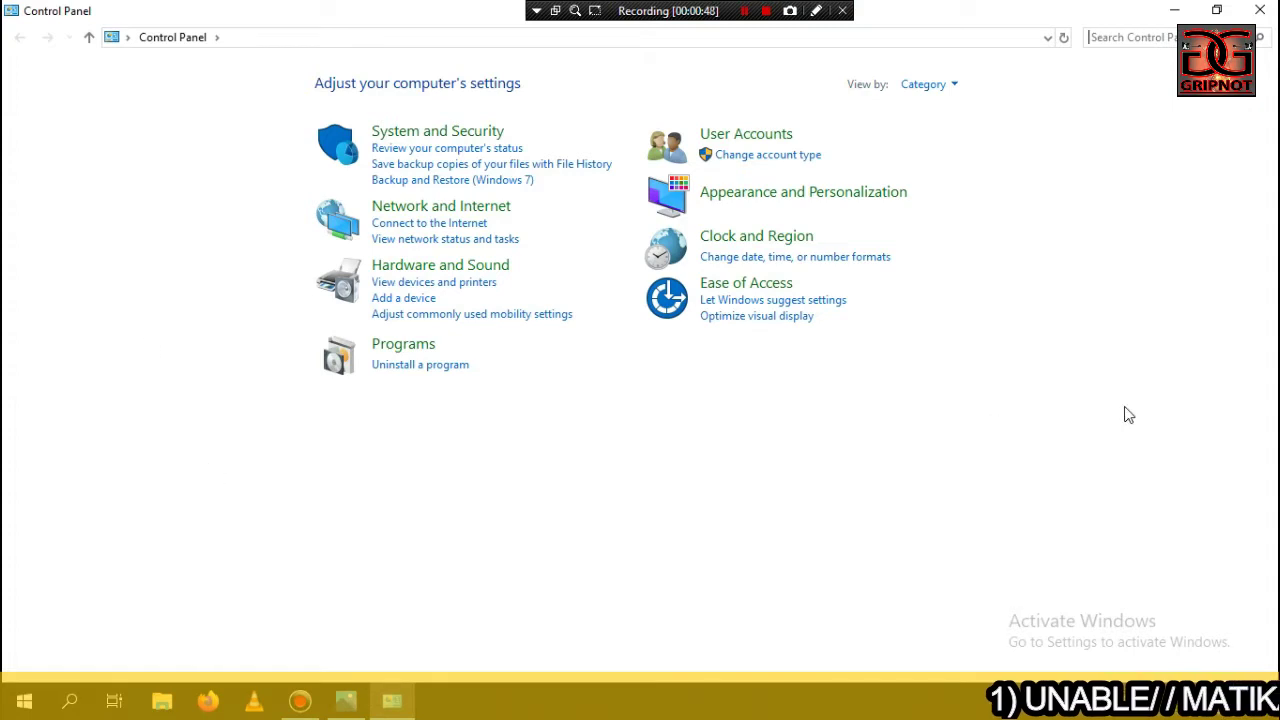
left_click(950, 85)
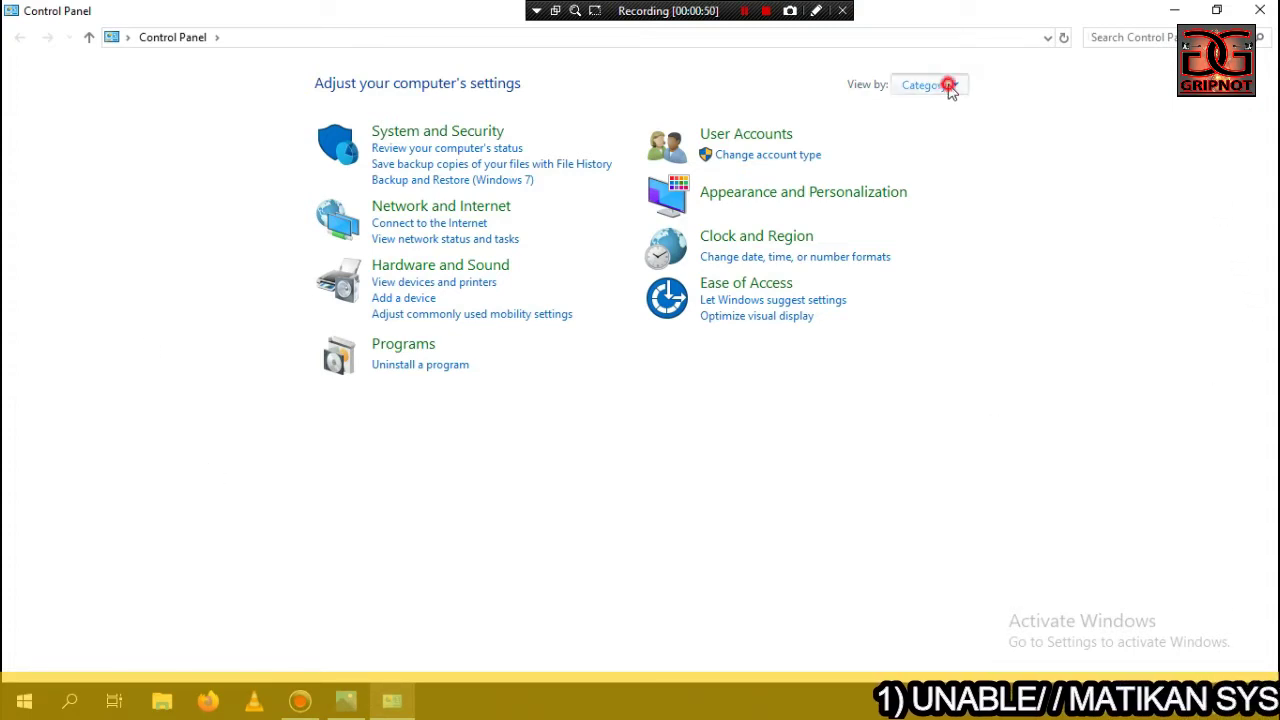
left_click(950, 168)
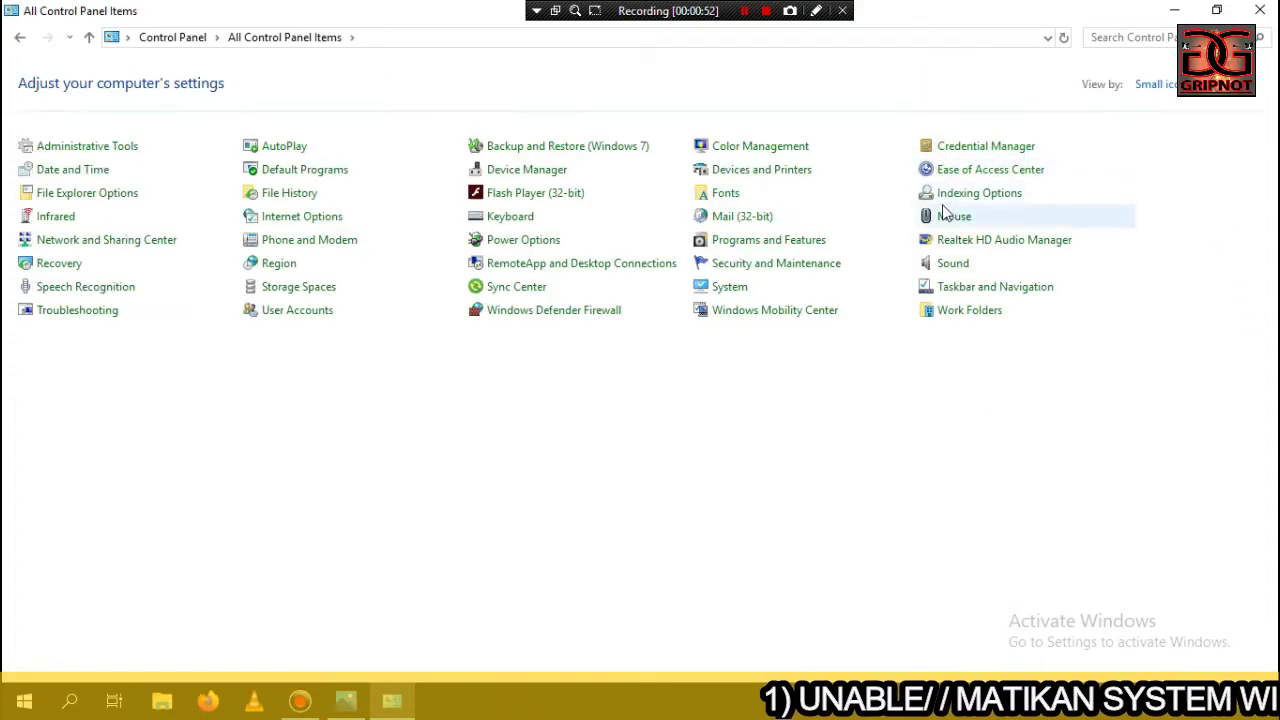
Open the Services console from Administrative Tools.
left_click(99, 150)
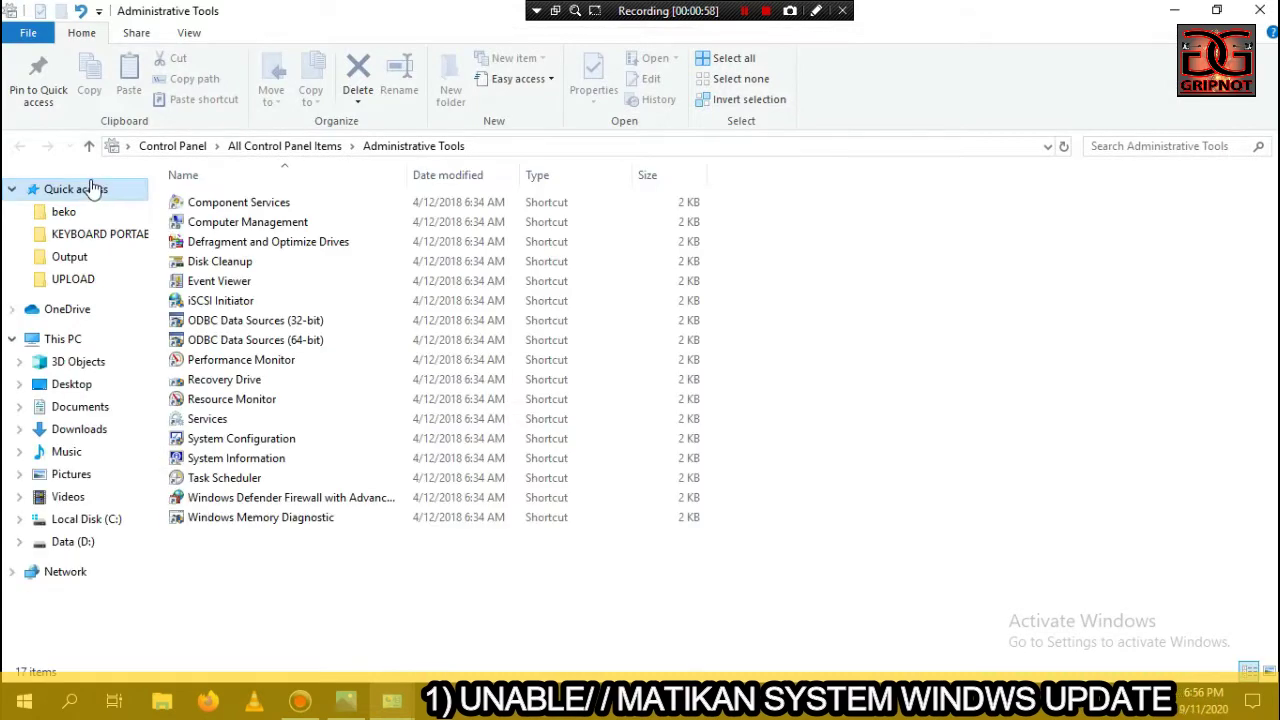
left_click(212, 425)
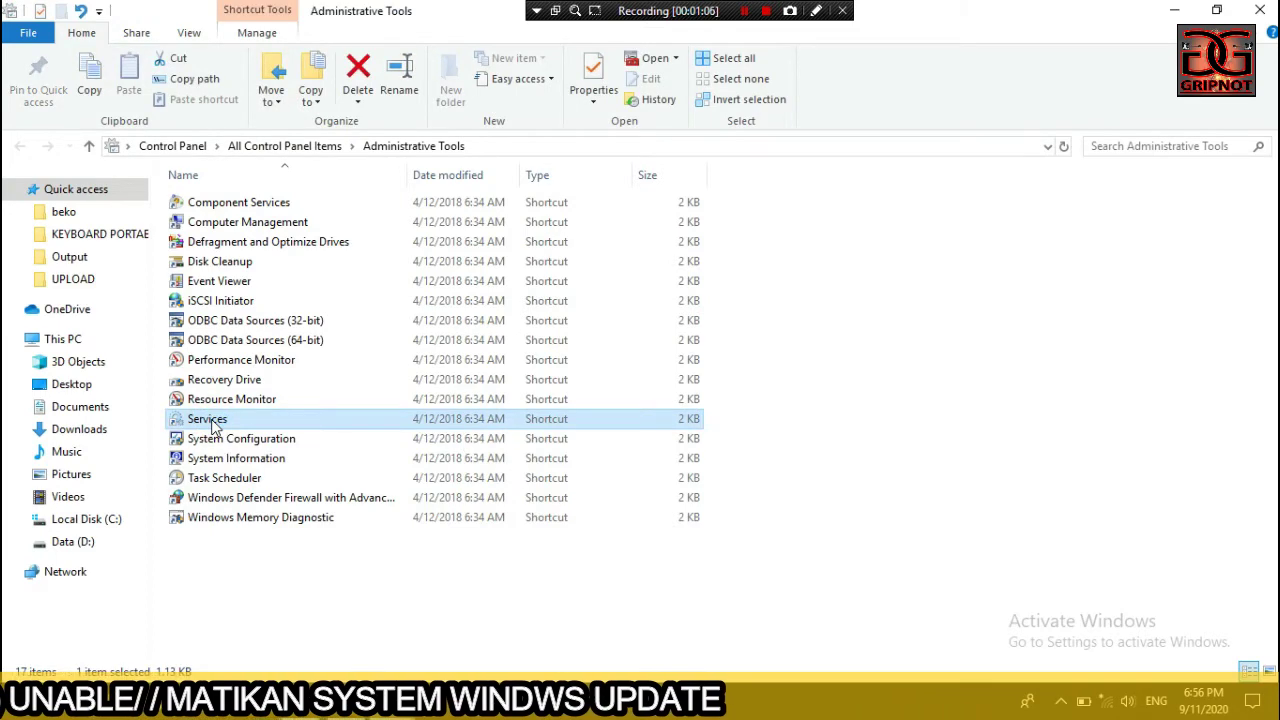
double_click(213, 423)
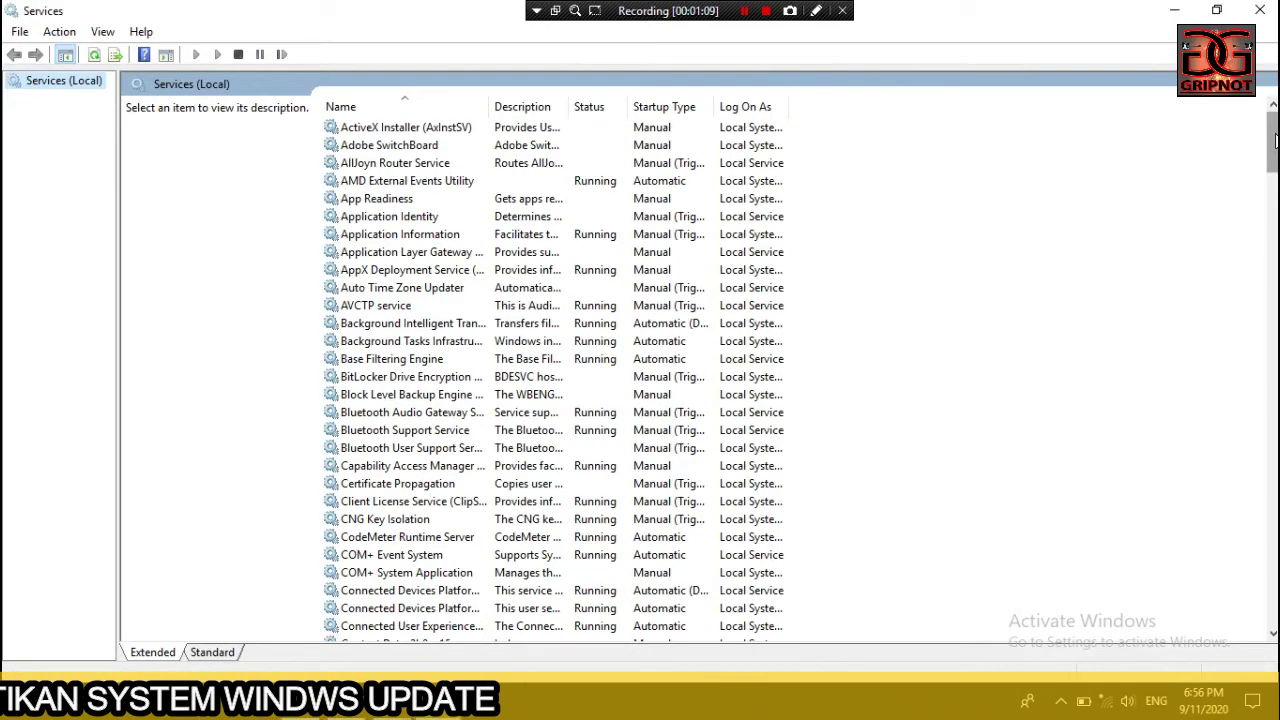
Set the Windows Update service's startup type to Disabled, stop the service and apply the changes.
left_click_drag(1270, 145, 1273, 600)
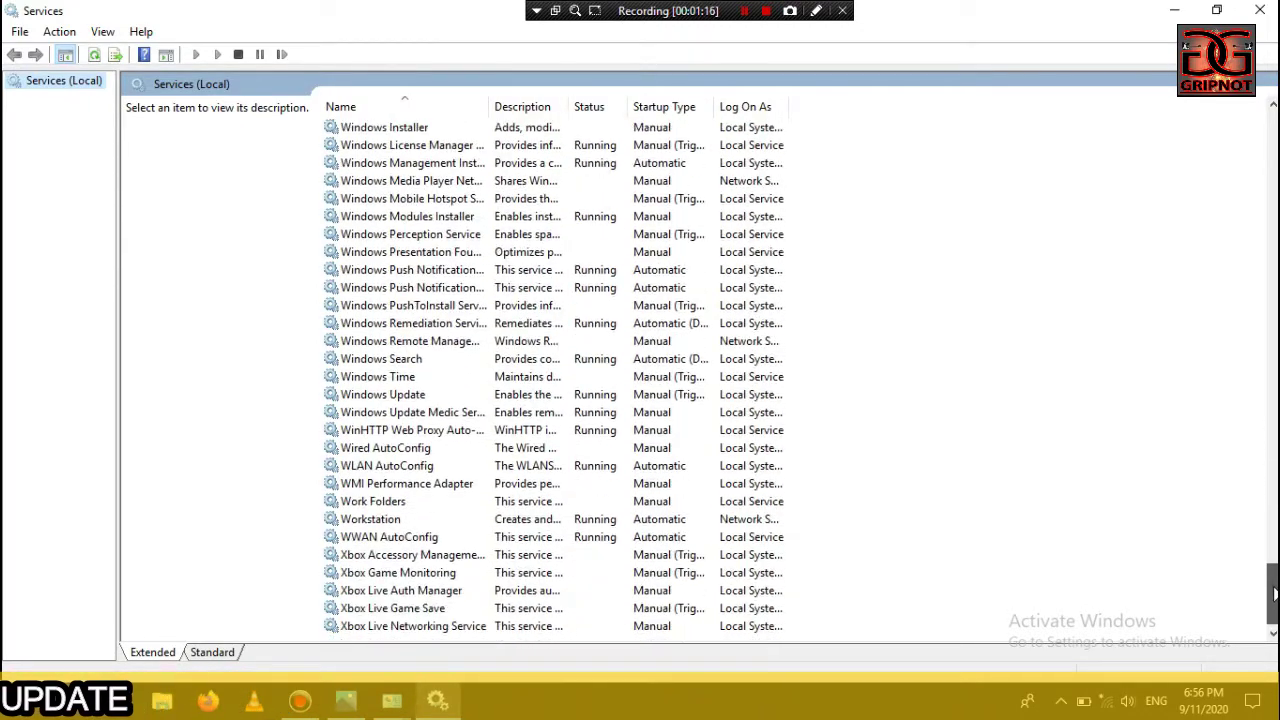
left_click(390, 396)
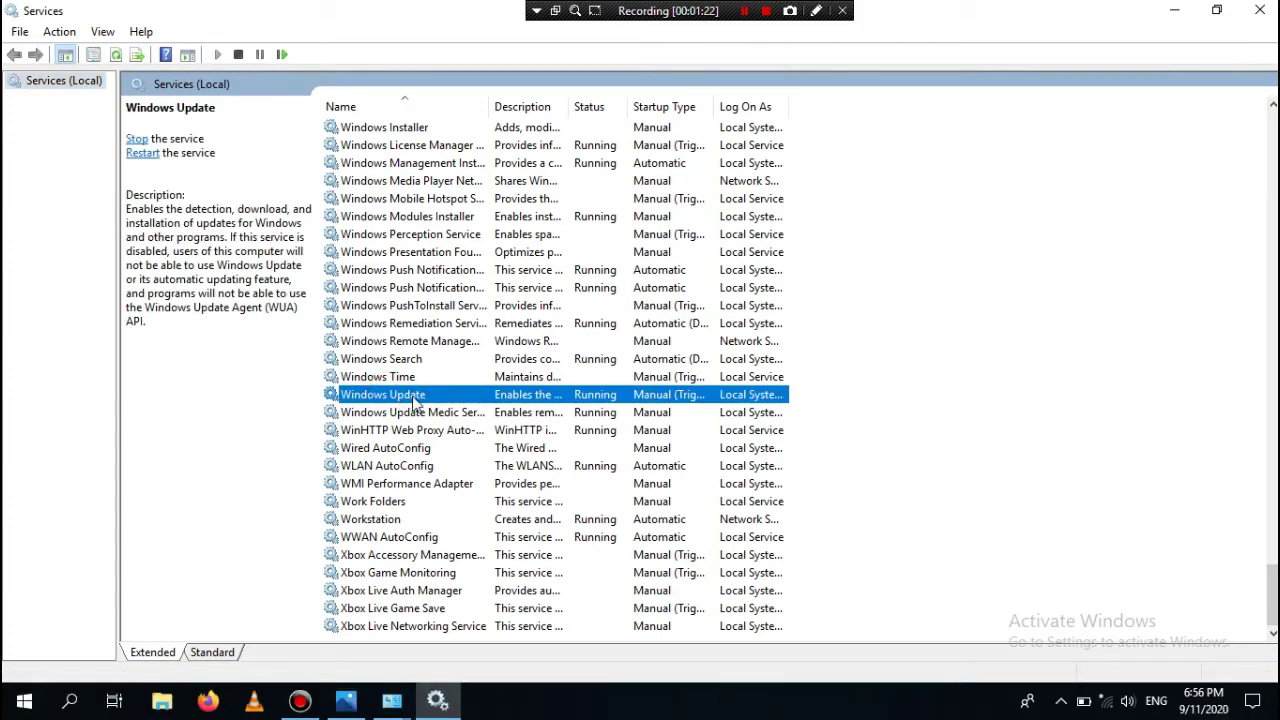
double_click(410, 396)
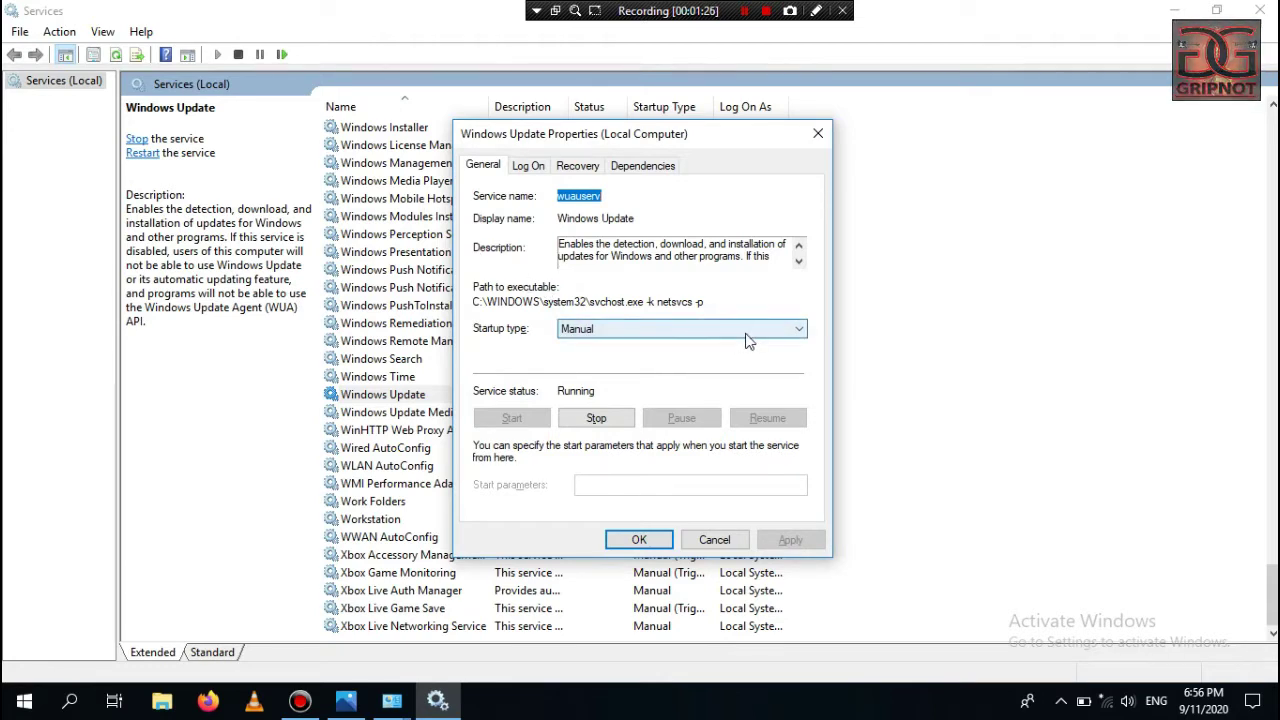
left_click(771, 337)
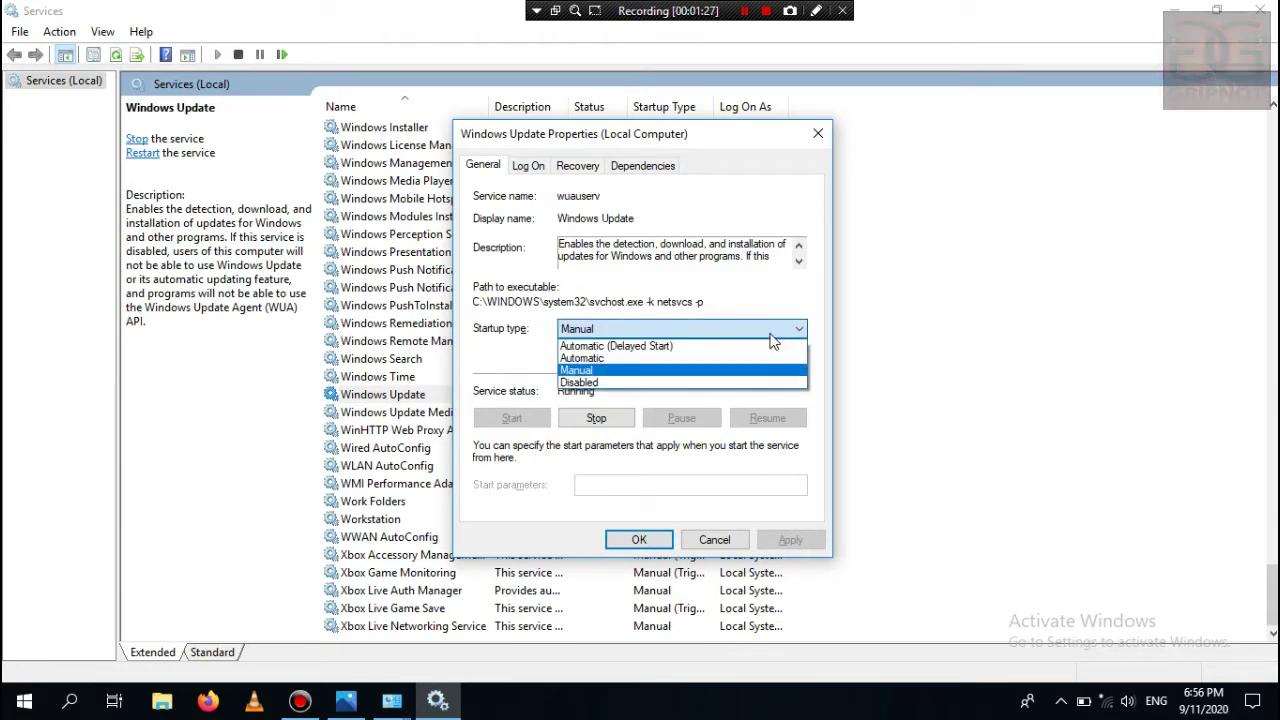
left_click(698, 383)
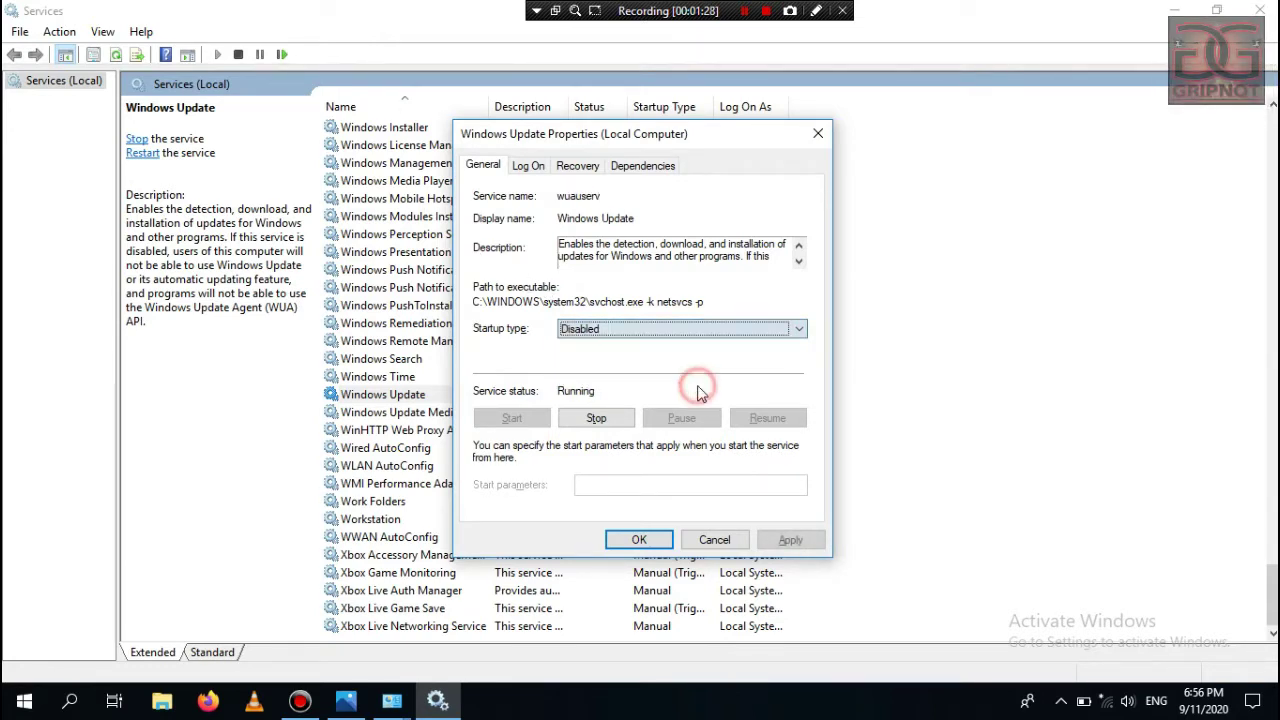
left_click(607, 416)
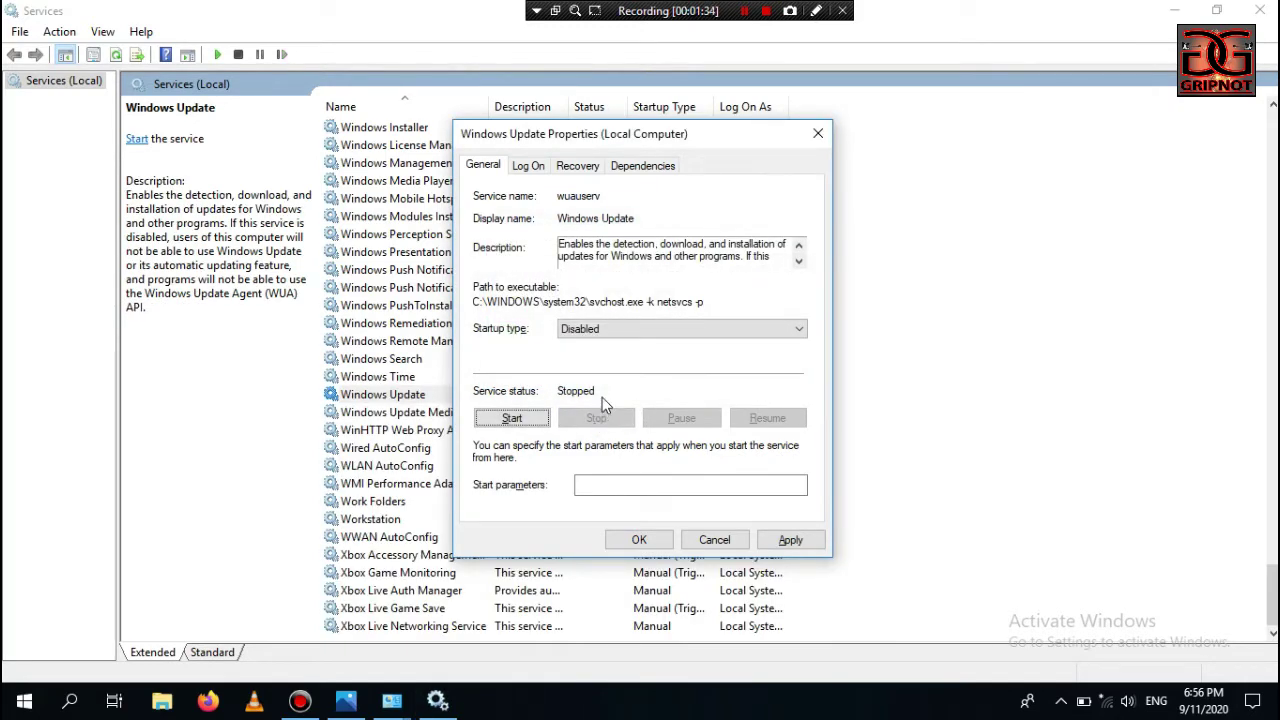
left_click(790, 541)
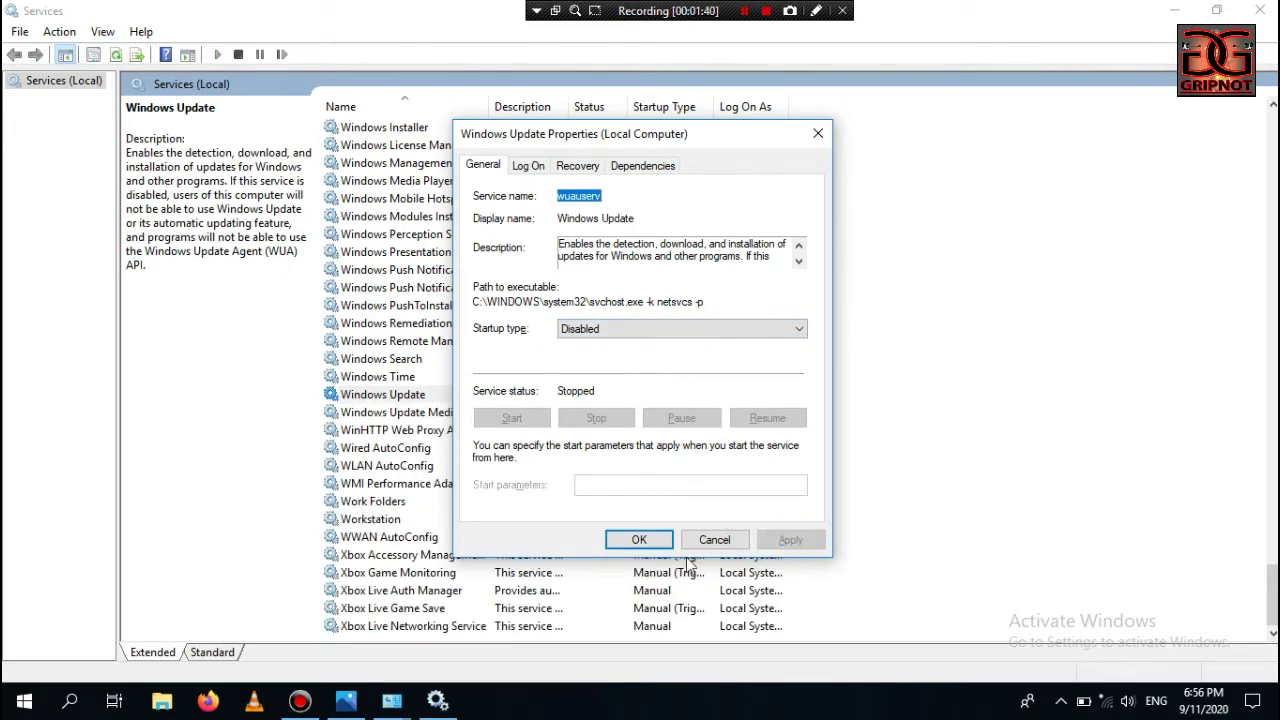
left_click(640, 541)
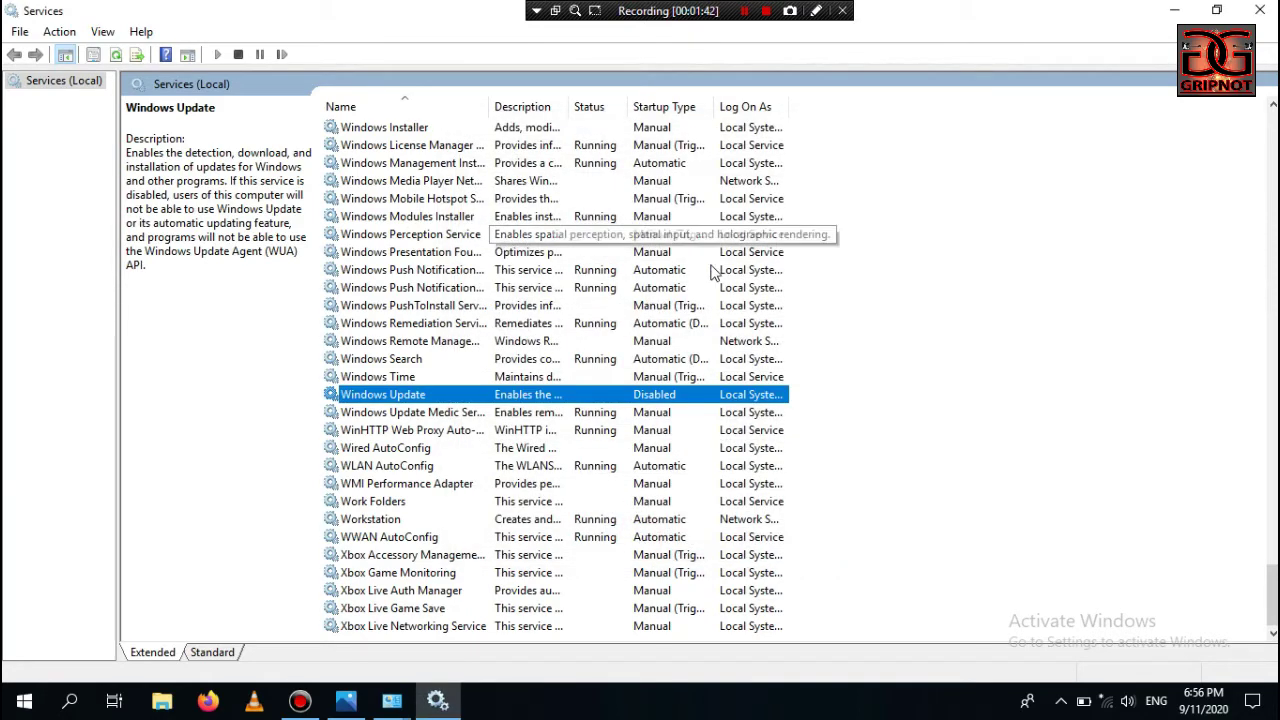
Close the Services, Administrative Tools and Control Panel windows.
left_click(1262, 12)
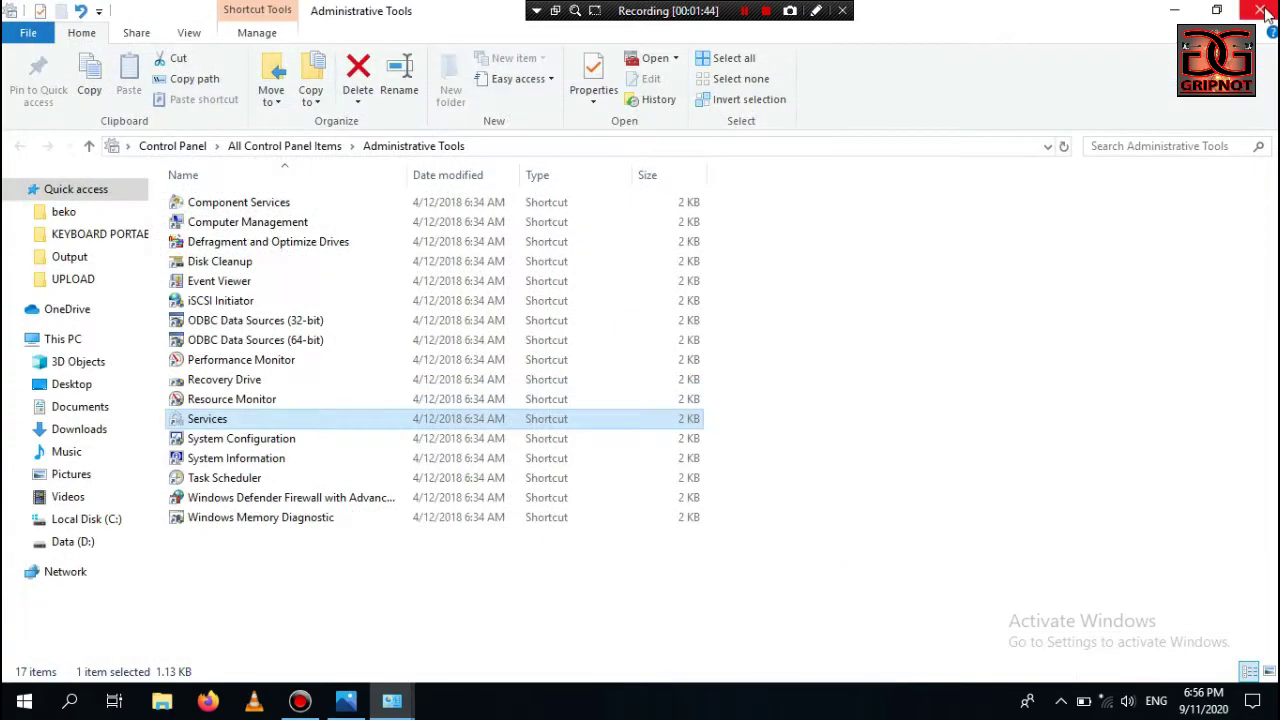
left_click(1262, 12)
left_click(1262, 12)
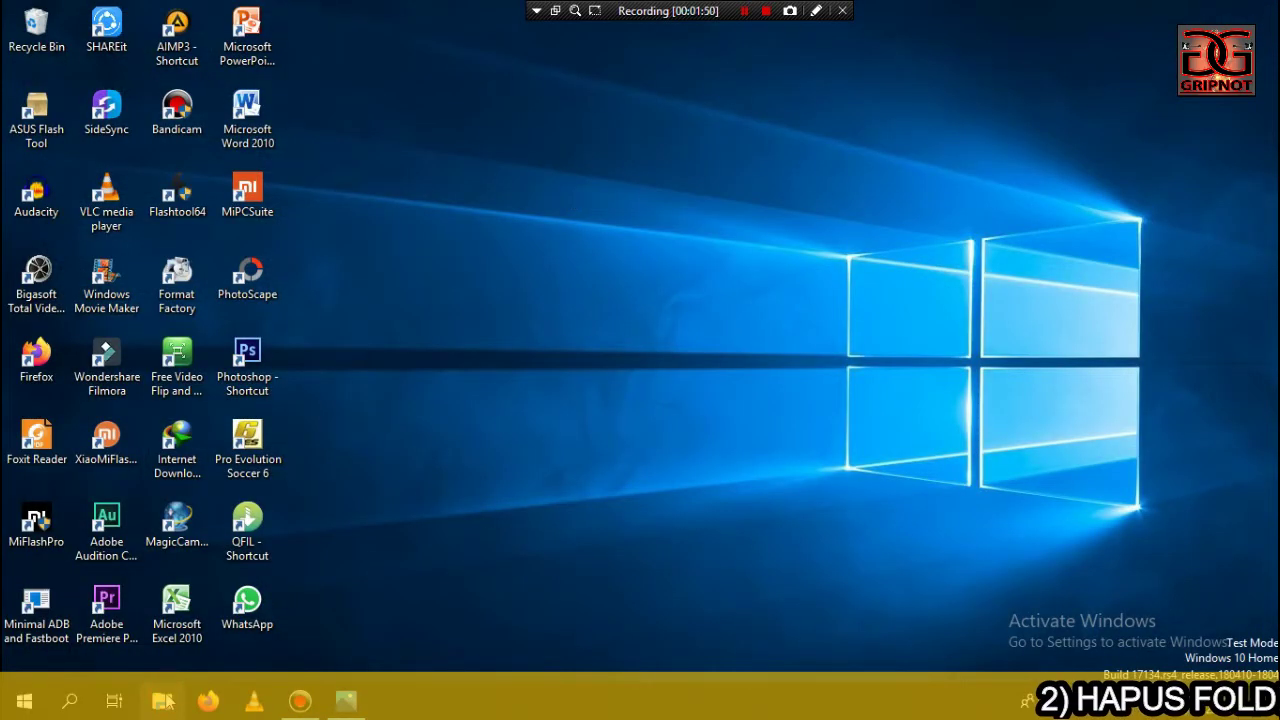
Delete the Windows Old and Temp folders from Local Disk (C:) in File Explorer.
left_click(163, 701)
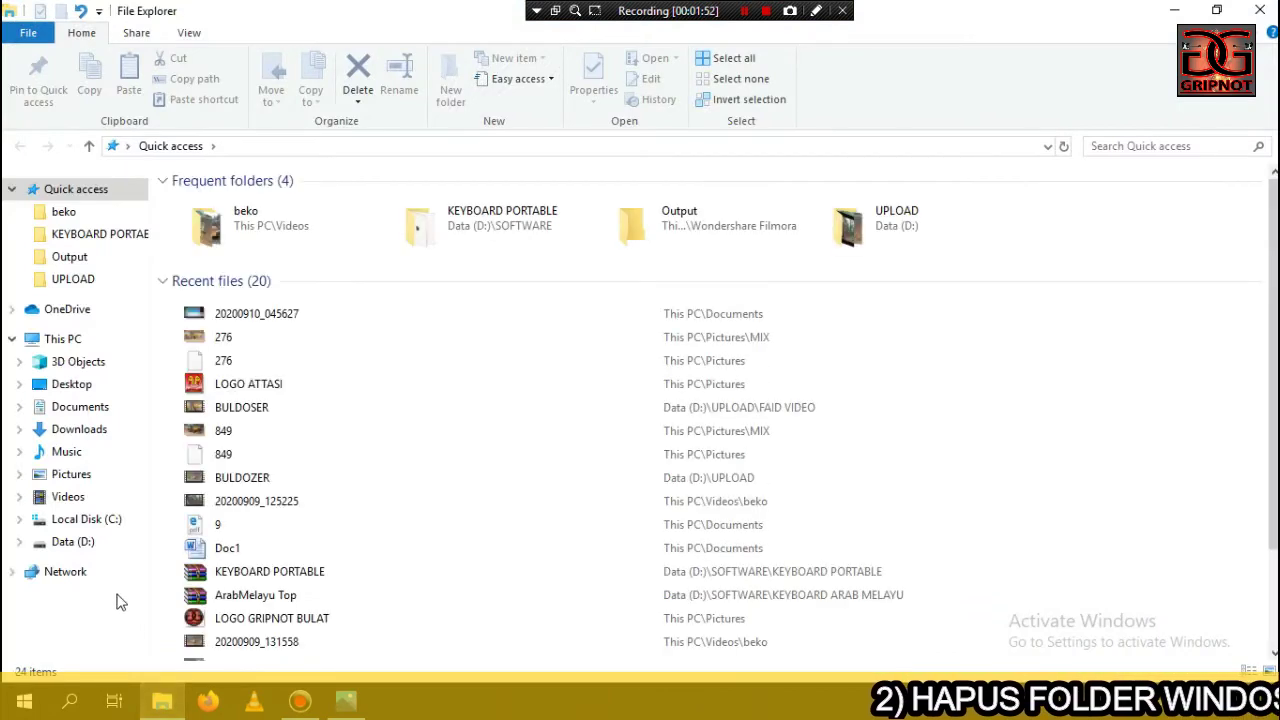
left_click(81, 522)
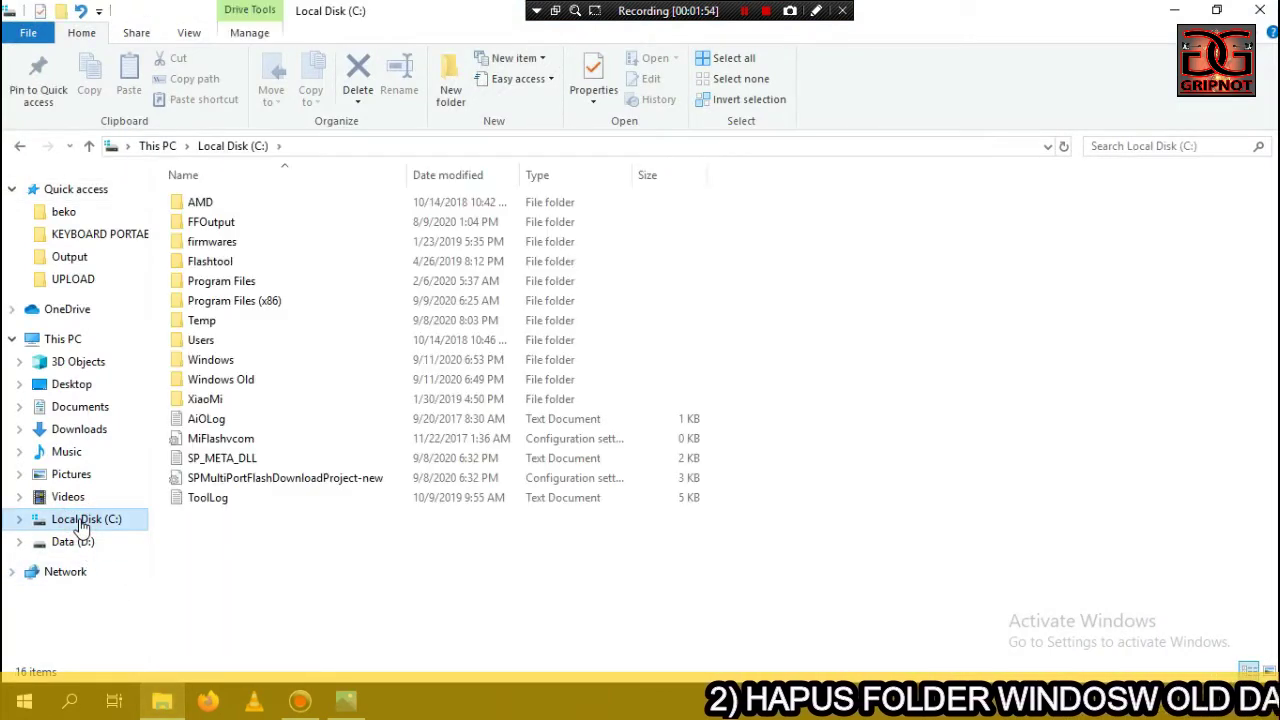
left_click(226, 382)
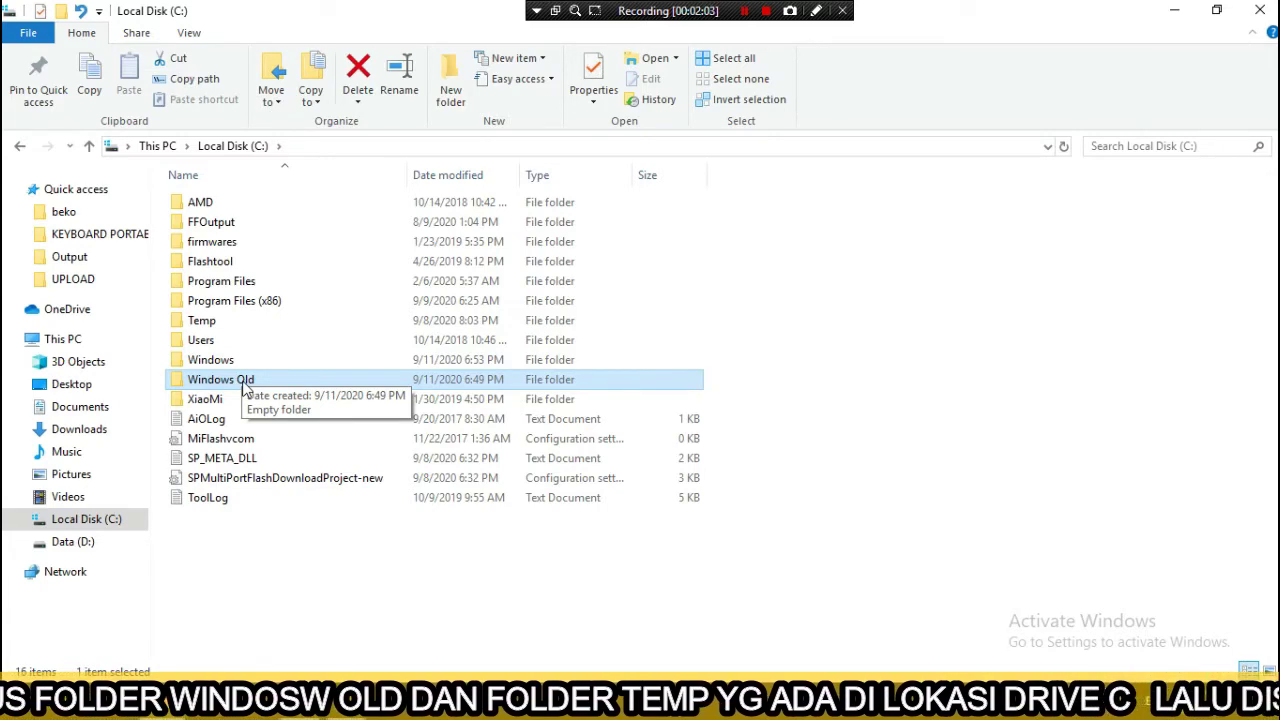
left_click(201, 324, "ctrl")
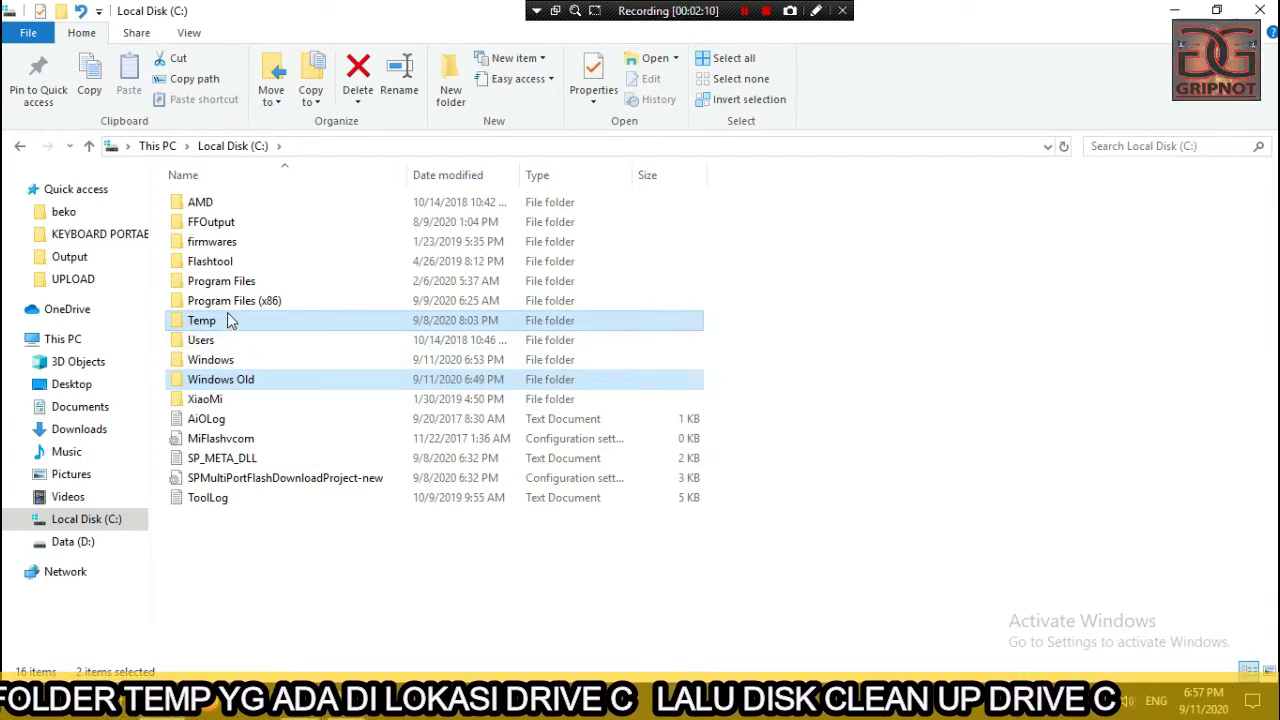
right_click(227, 314)
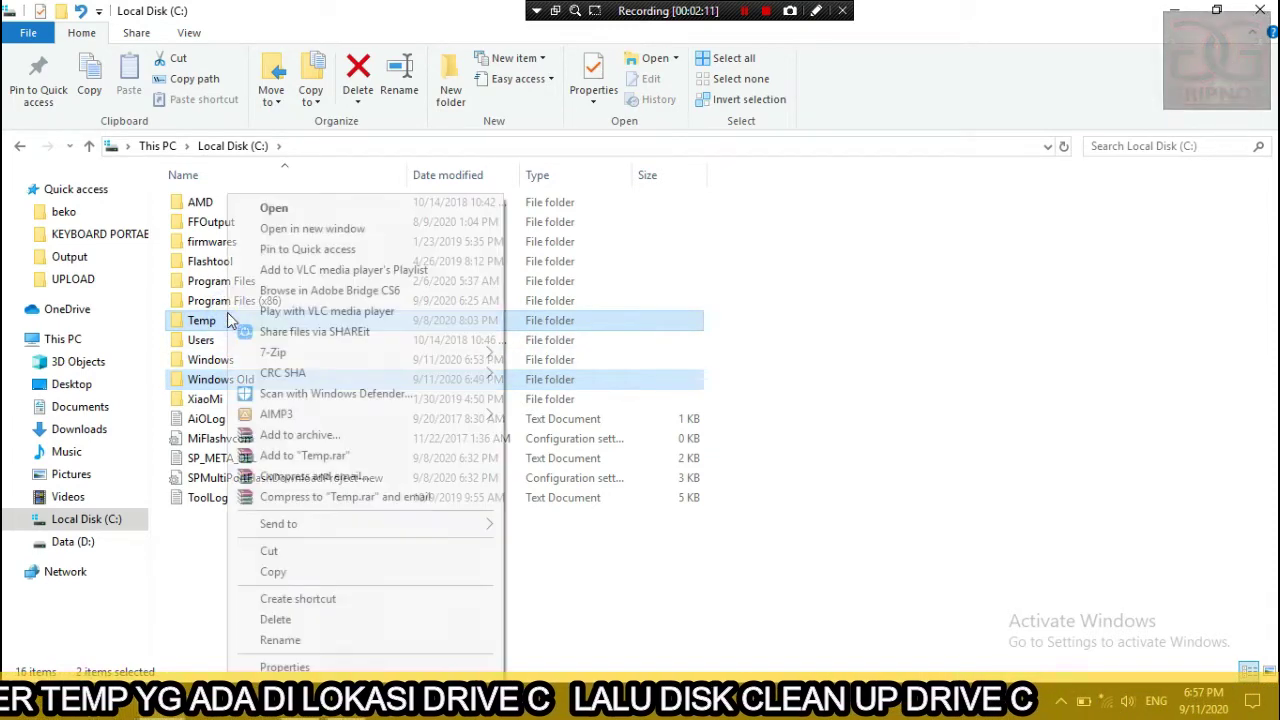
left_click(274, 618)
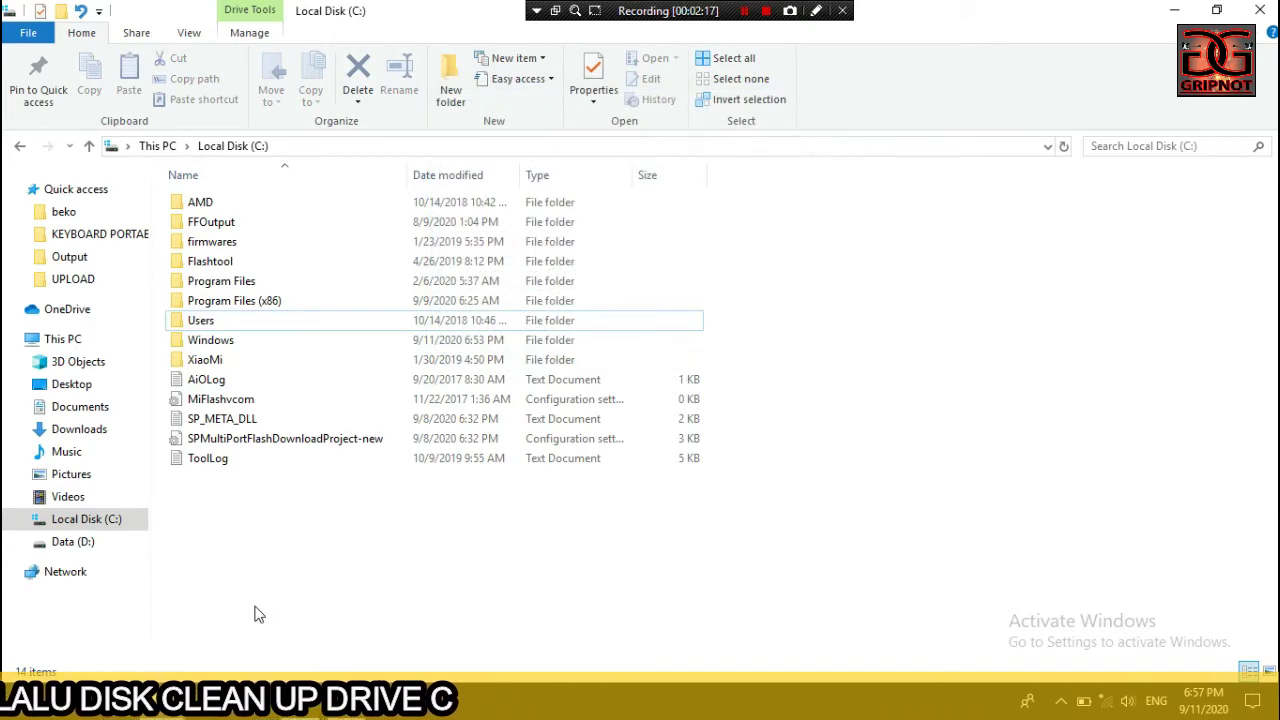
Launch Disk Cleanup from the properties of Local Disk (C:).
right_click(101, 524)
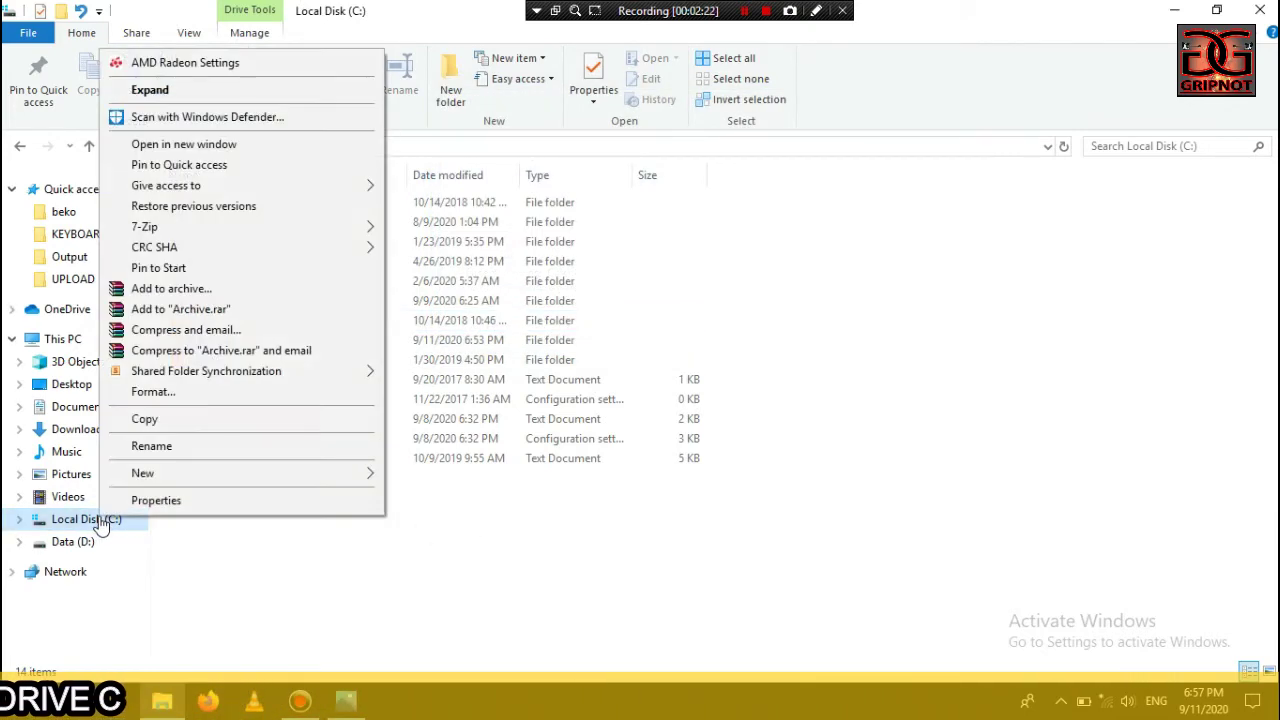
left_click(197, 510)
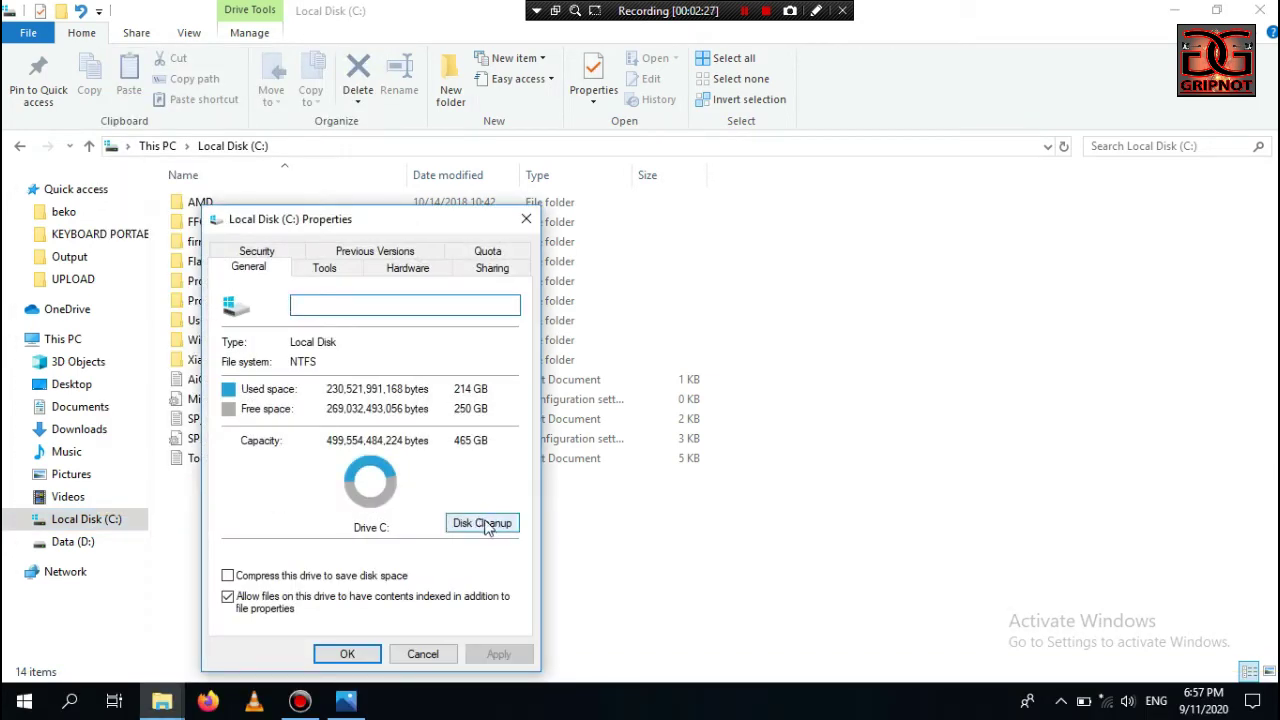
left_click(483, 524)
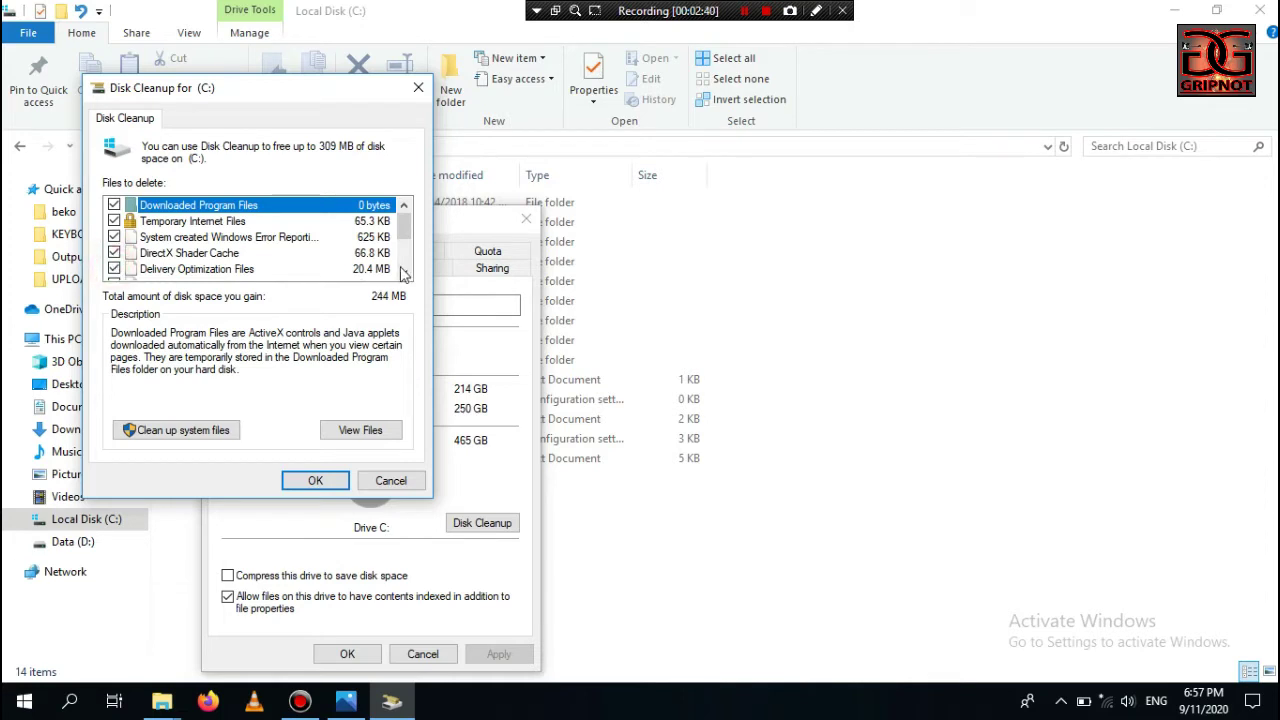
Include Mixed Reality, OneDrive files, Recycle Bin and Temporary files in the cleanup, permanently delete the selected files, and close the drive's properties and folder windows.
left_click_drag(405, 237, 407, 268)
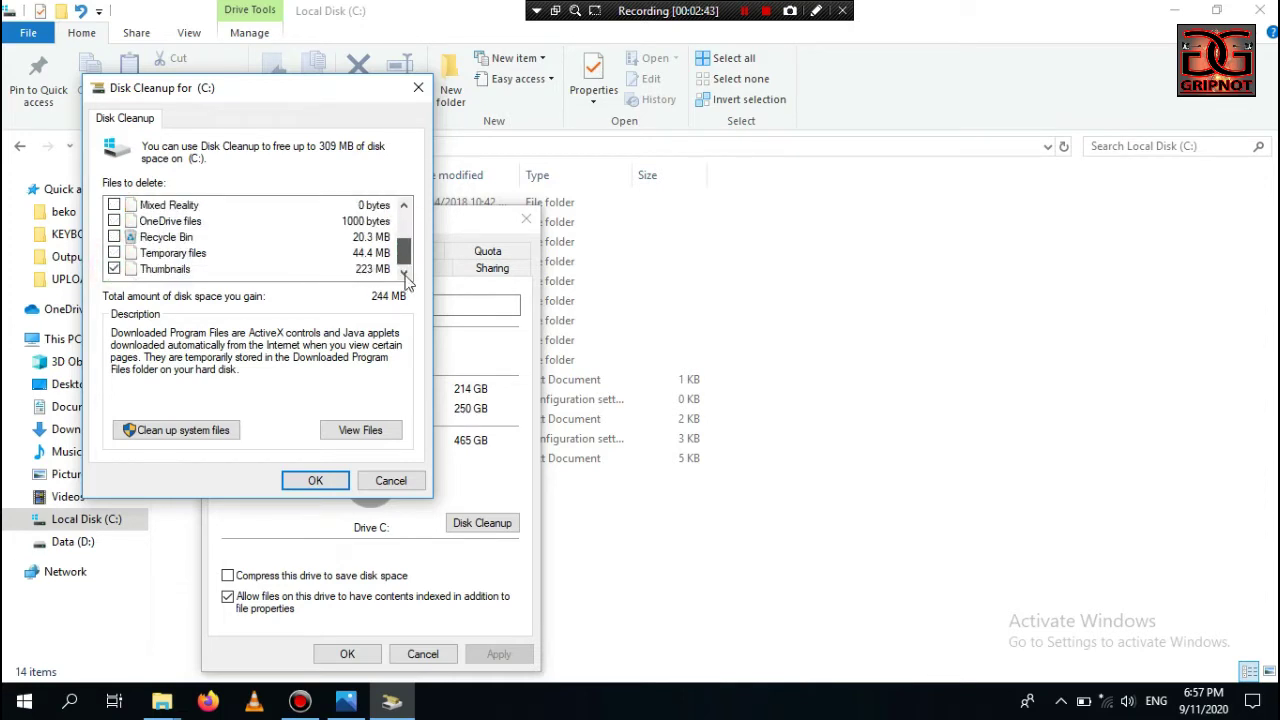
left_click(115, 237)
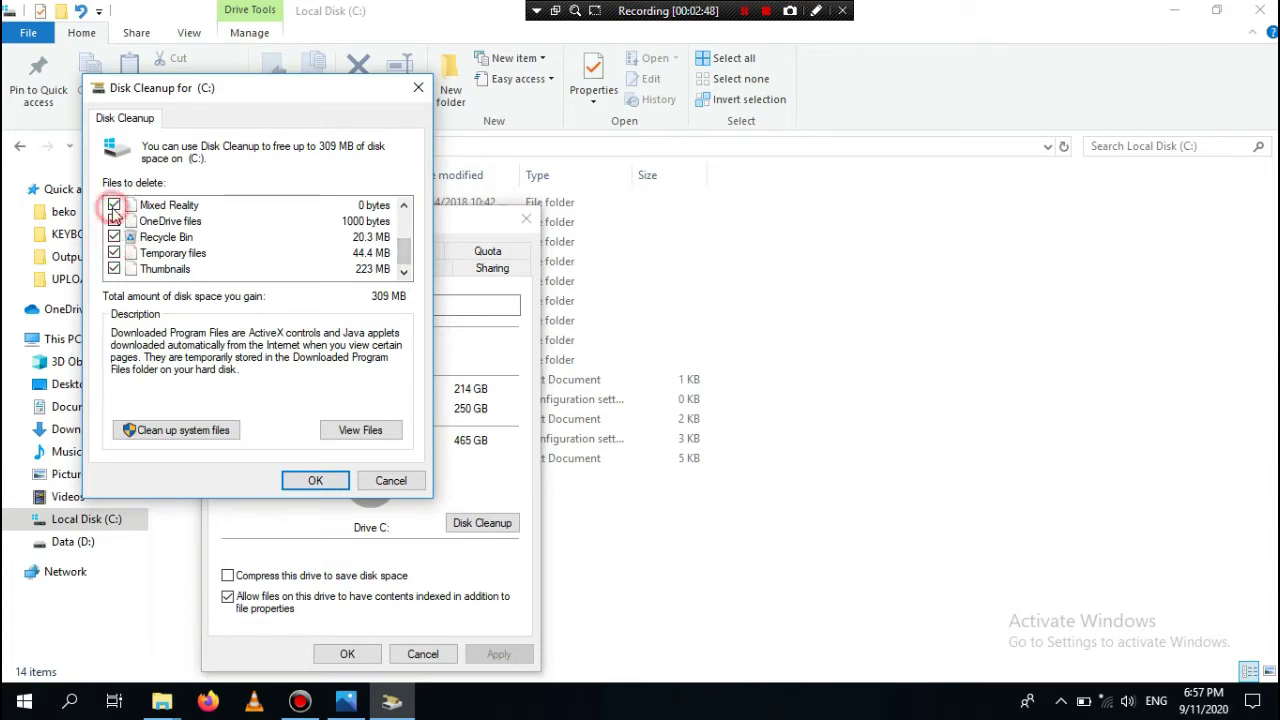
mouse_move(403, 255)
left_mouse_down()
mouse_move(404, 210)
mouse_move(405, 268)
left_mouse_up()
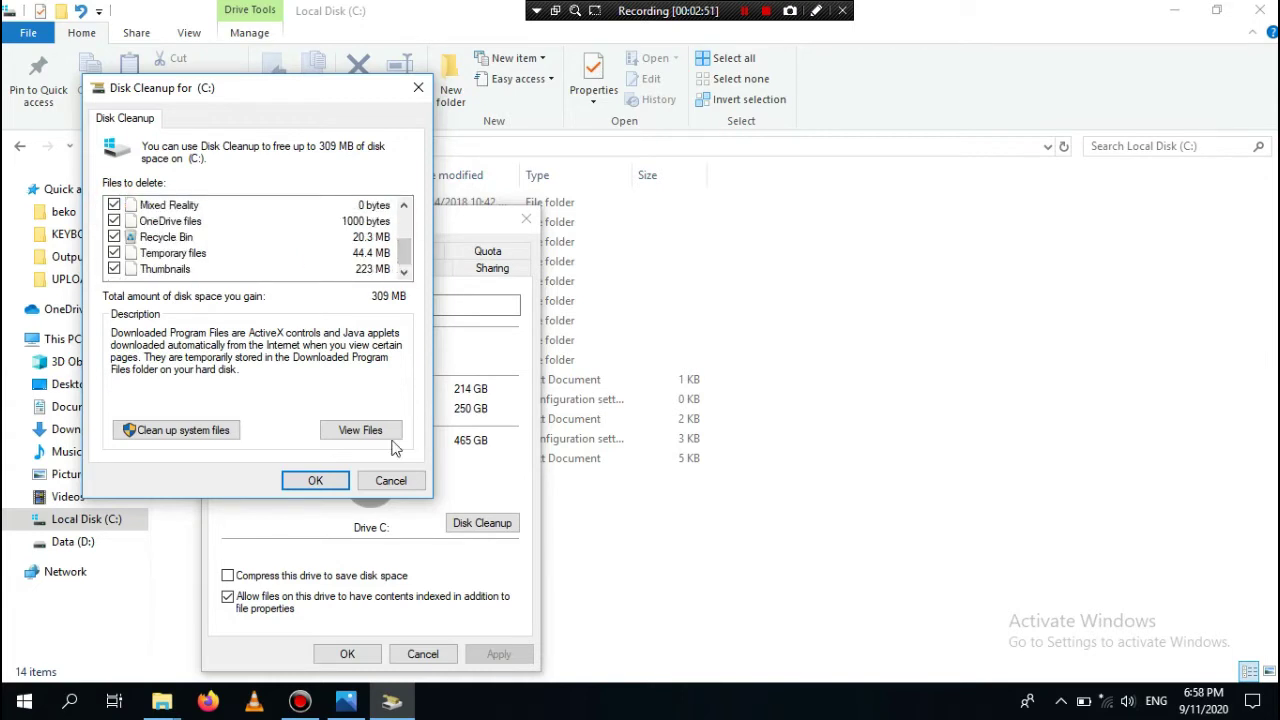
left_click(315, 481)
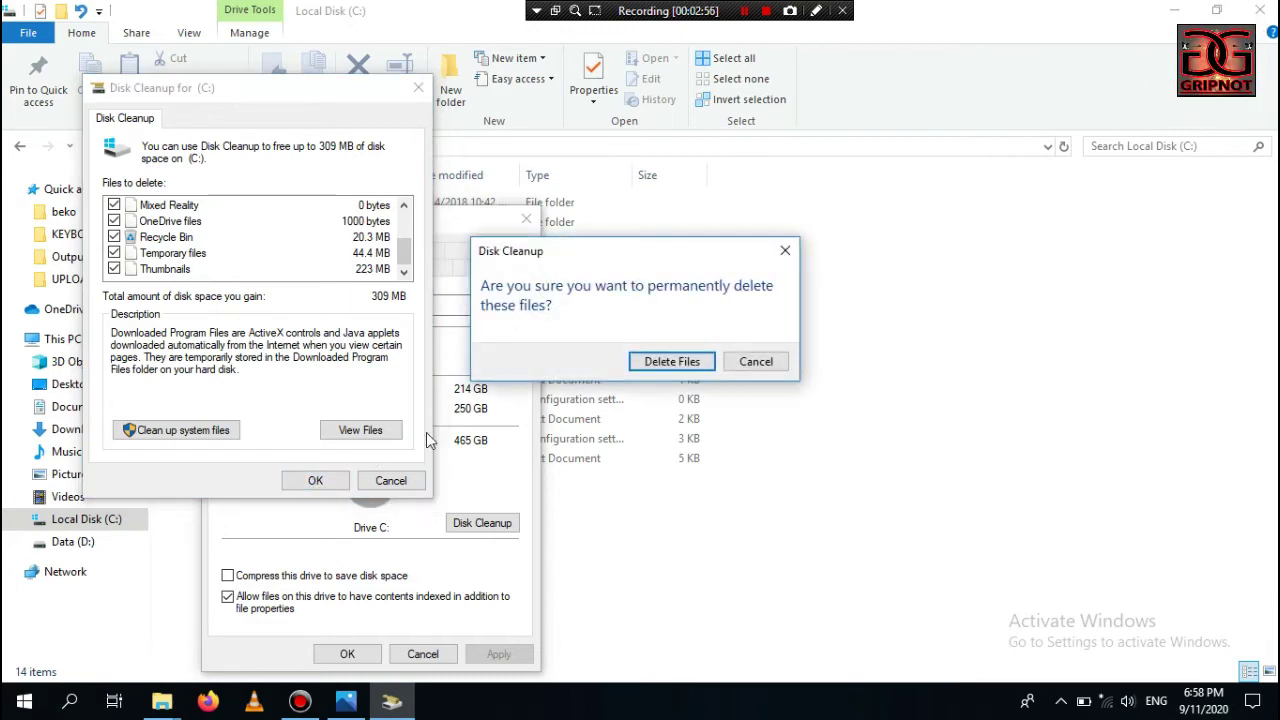
left_click(667, 364)
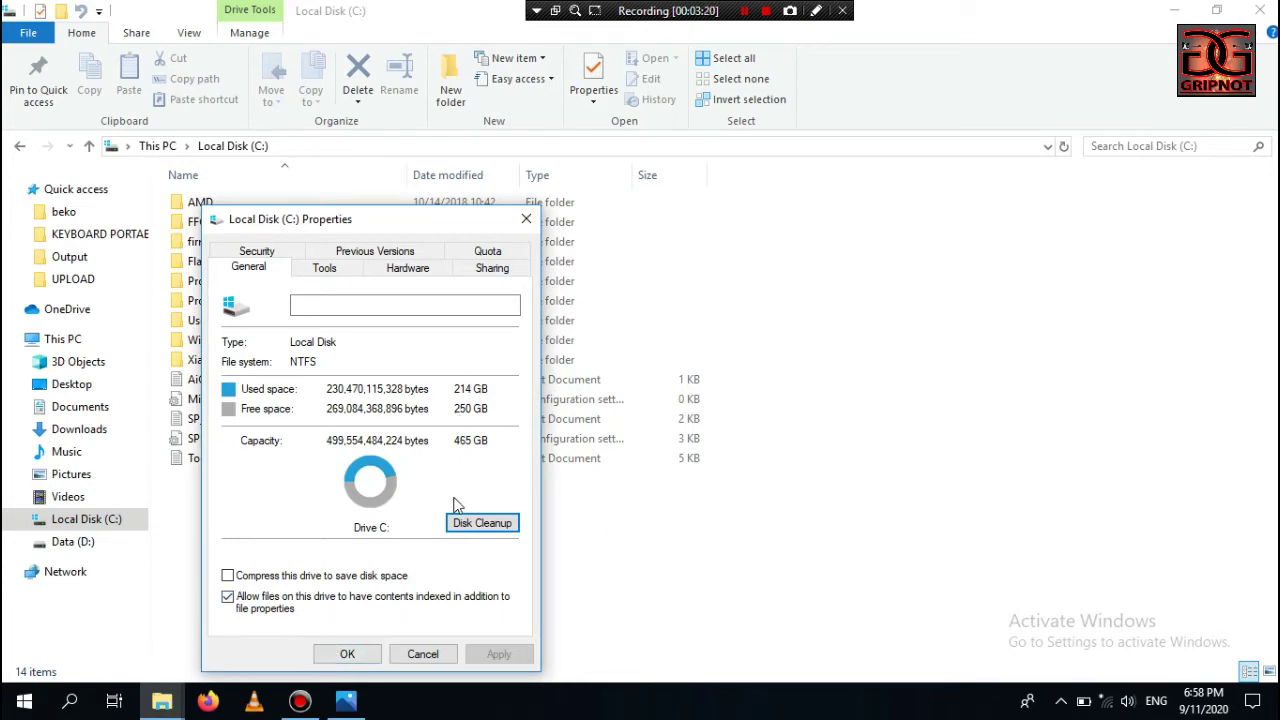
left_click(347, 655)
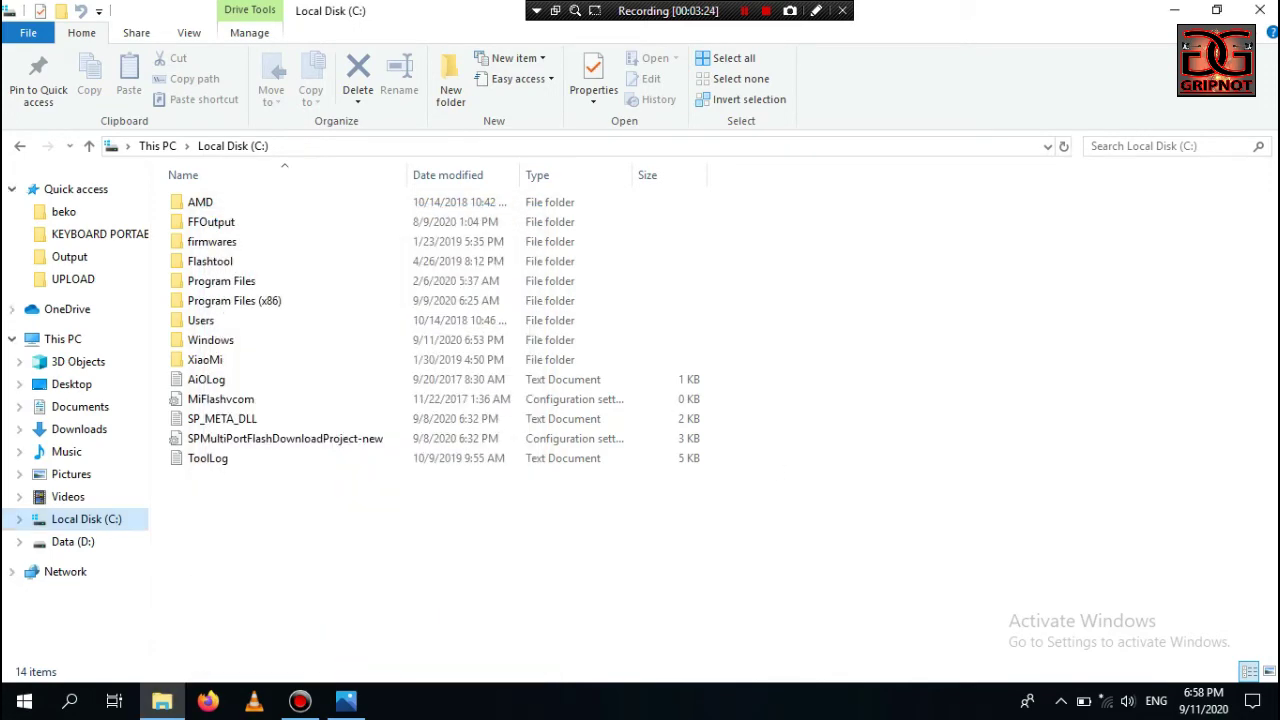
left_click(1264, 9)
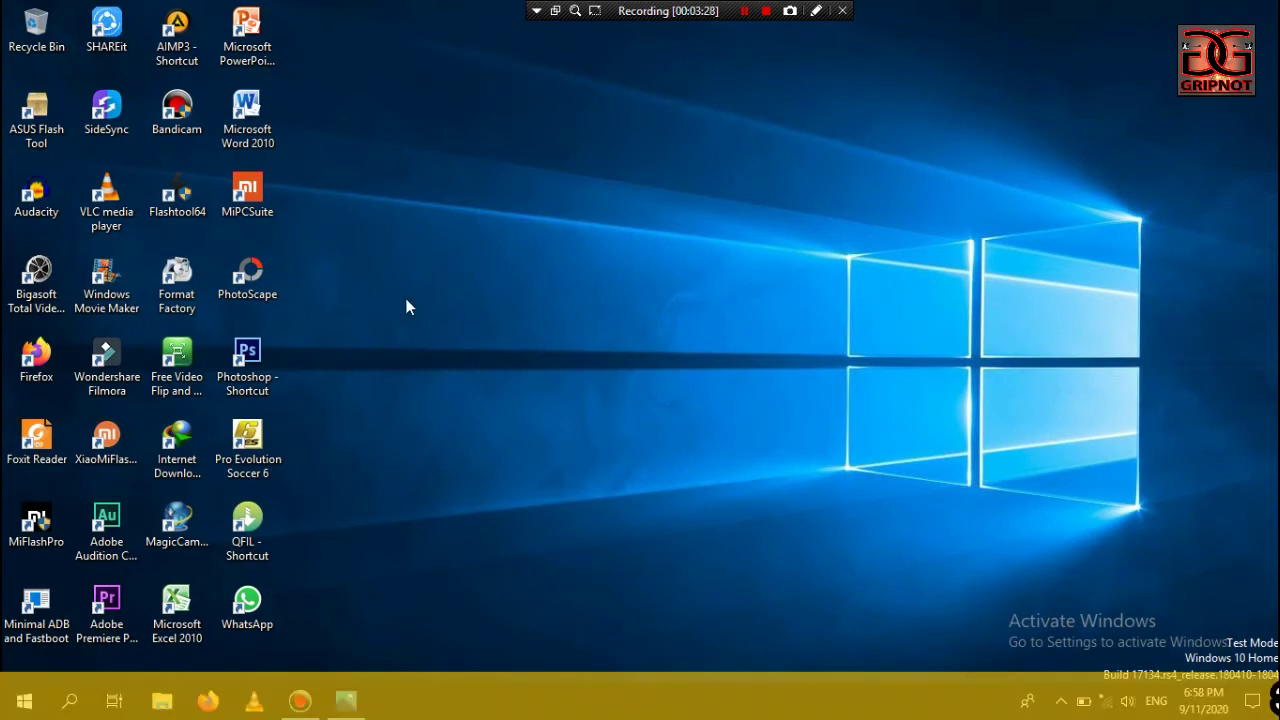
Turn off automatic time and automatic time zone in the Date & time settings of Windows Settings.
left_click(24, 704)
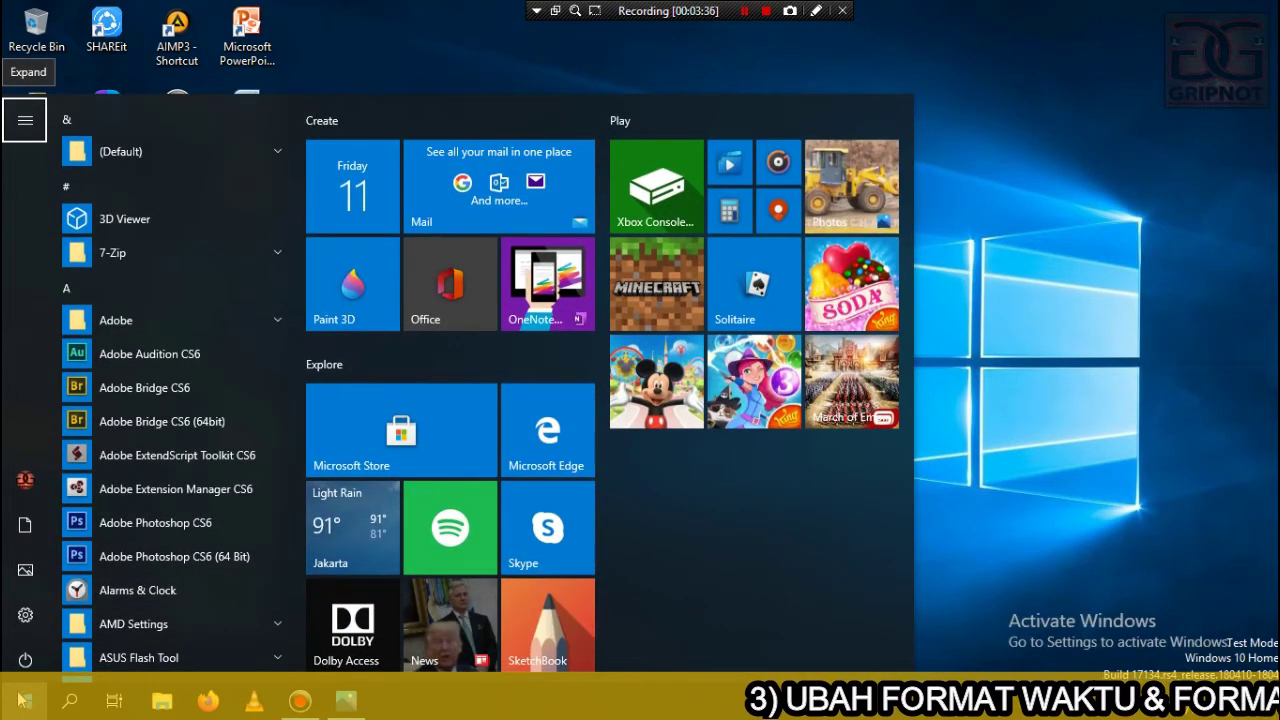
left_click(25, 617)
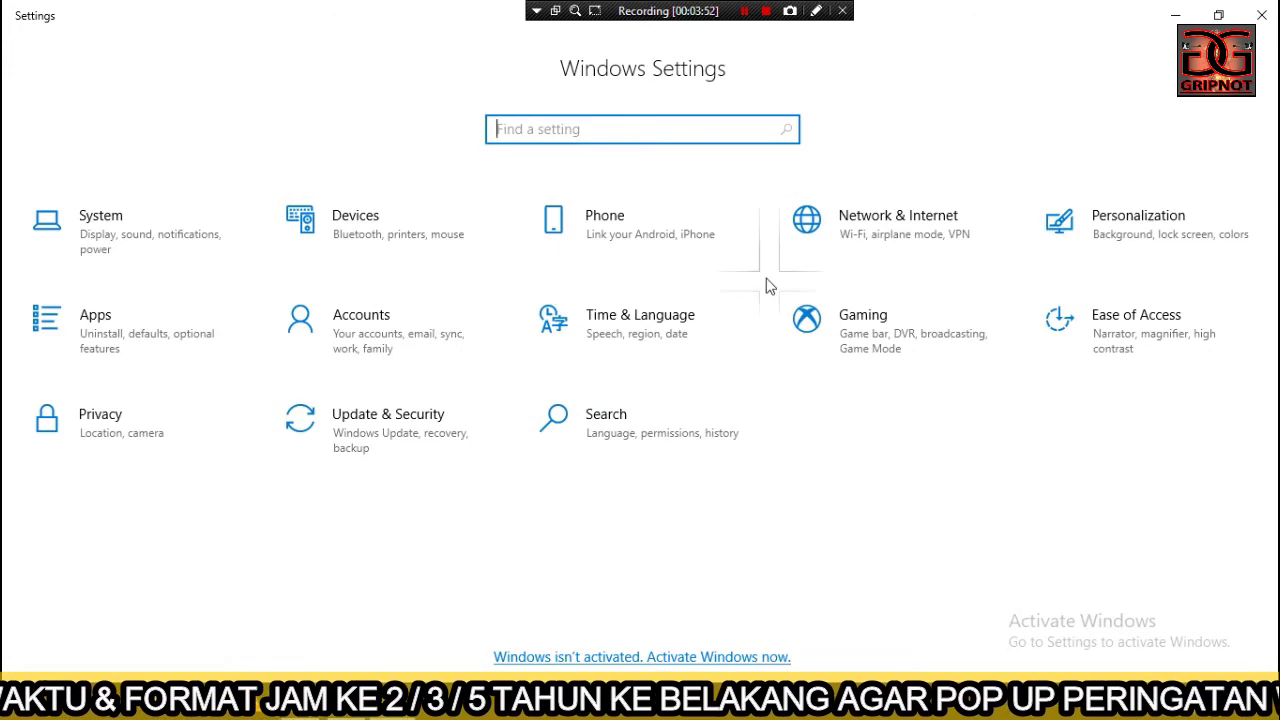
left_click(622, 313)
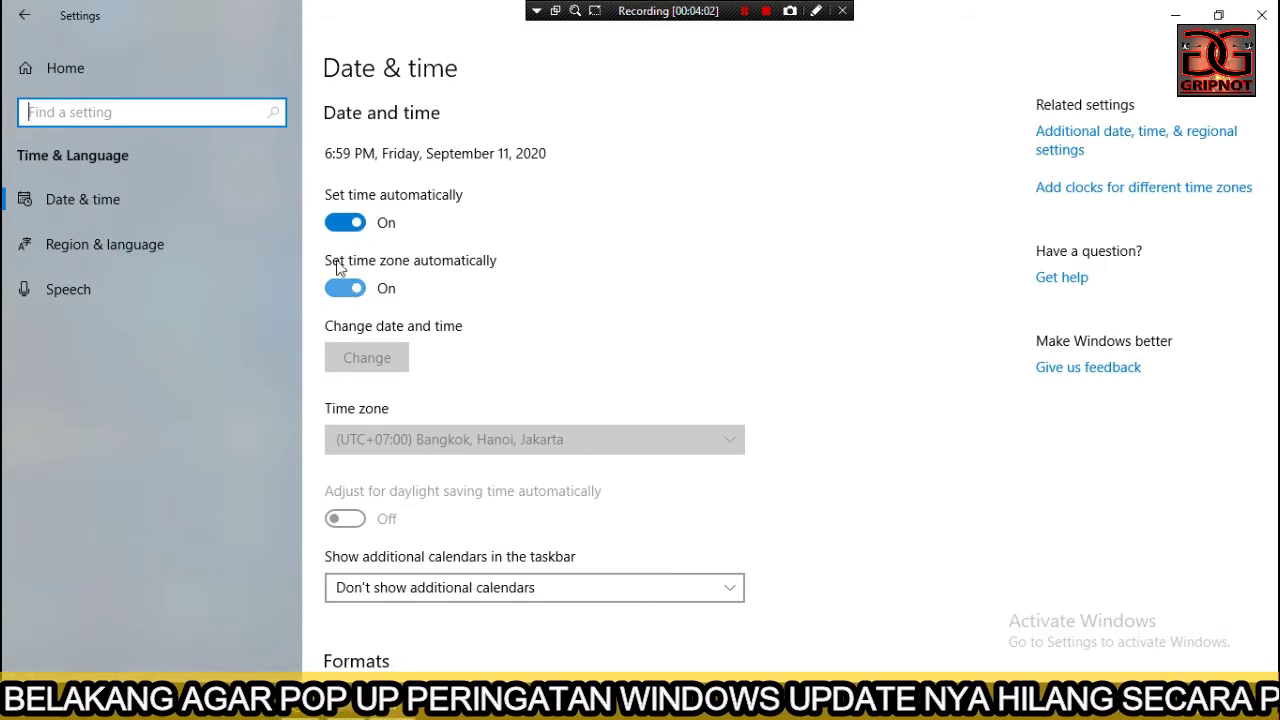
left_click(342, 223)
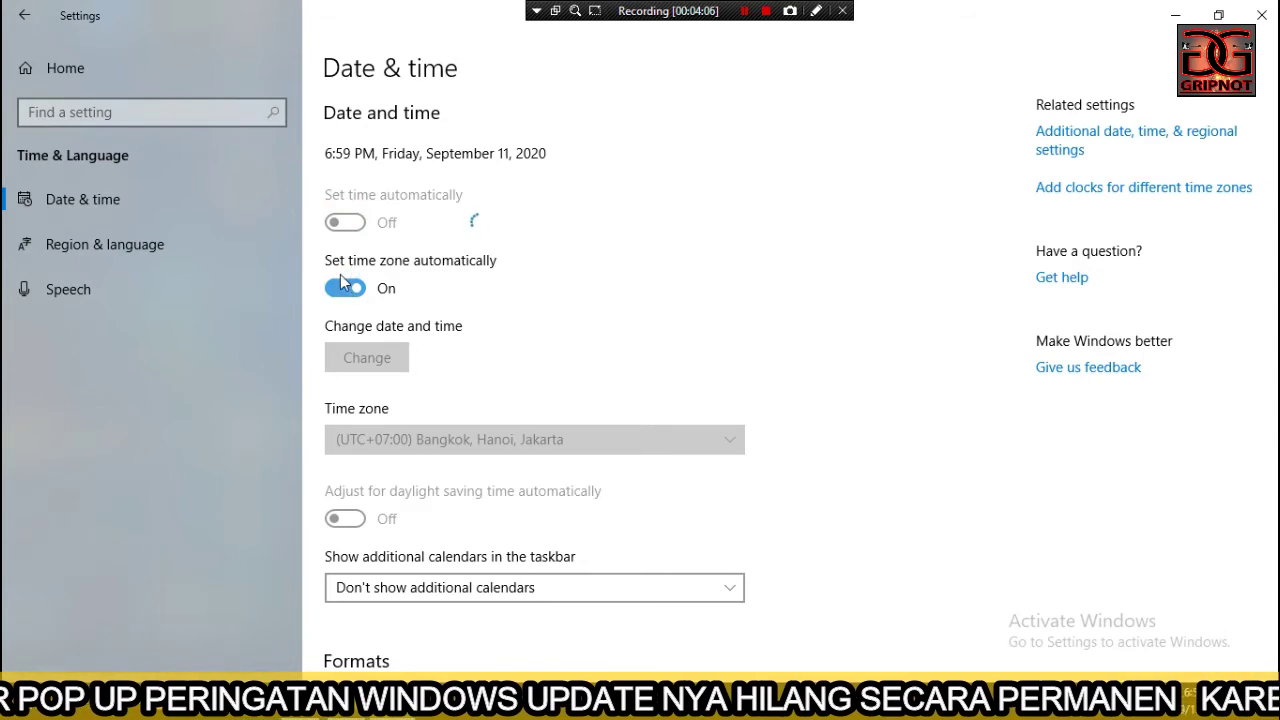
left_click(343, 289)
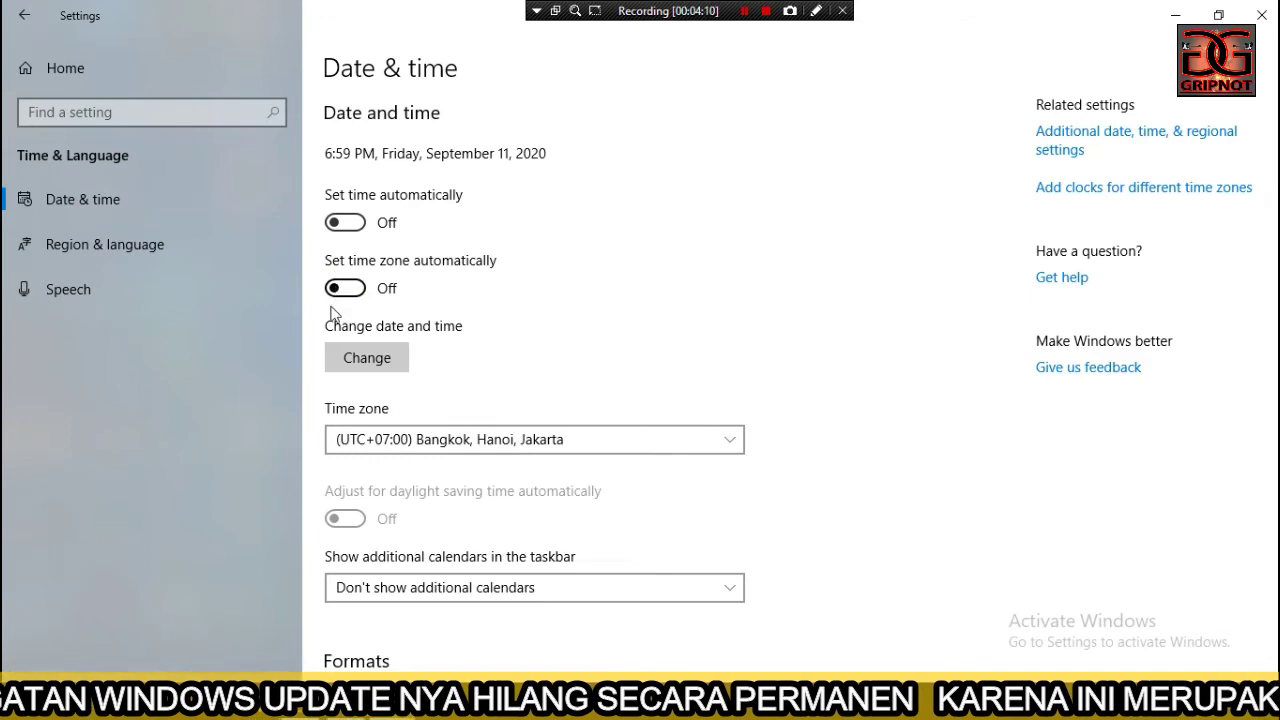
Set the system date's year to 2017, apply the change, and close the Settings window.
left_click(367, 358)
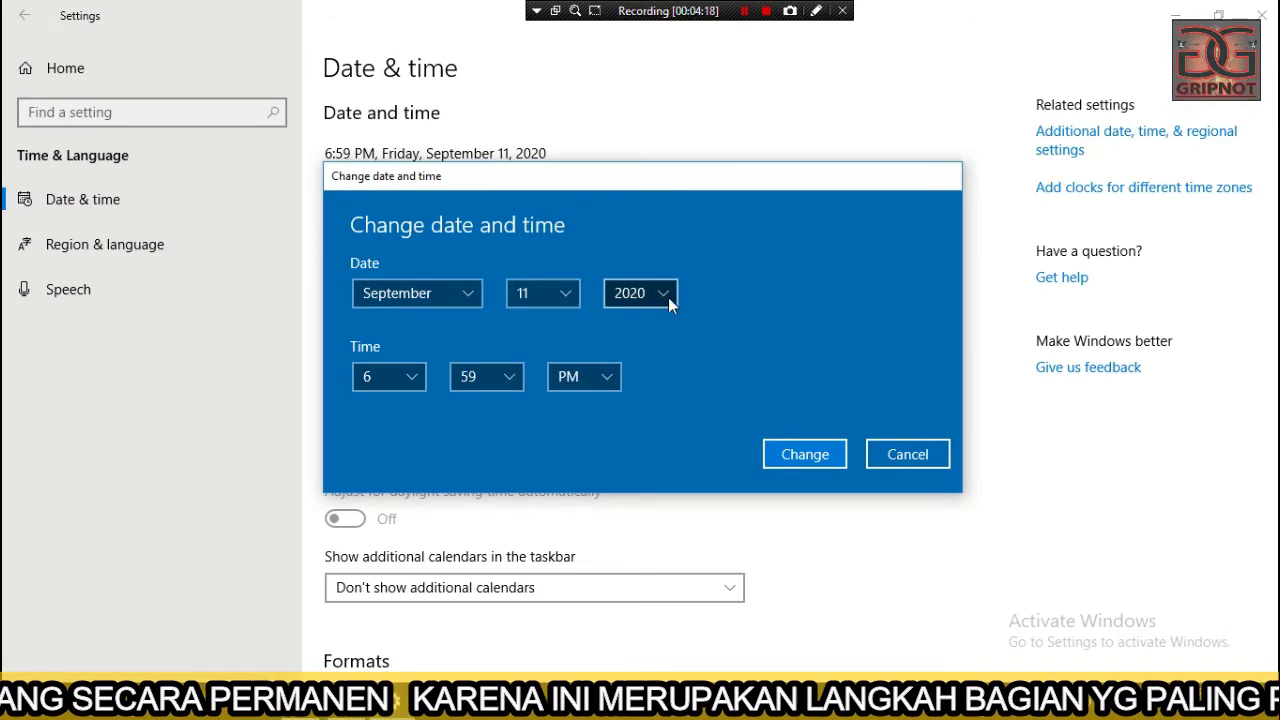
left_click(665, 294)
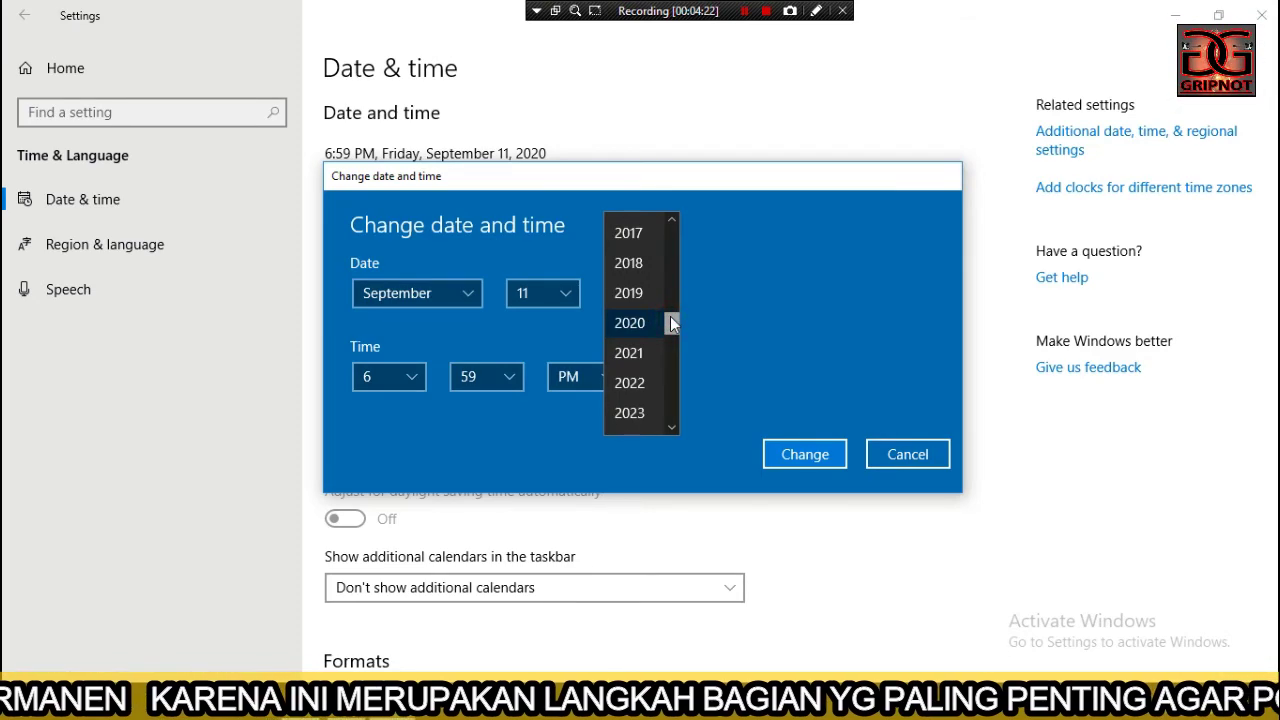
left_click_drag(670, 316, 670, 311)
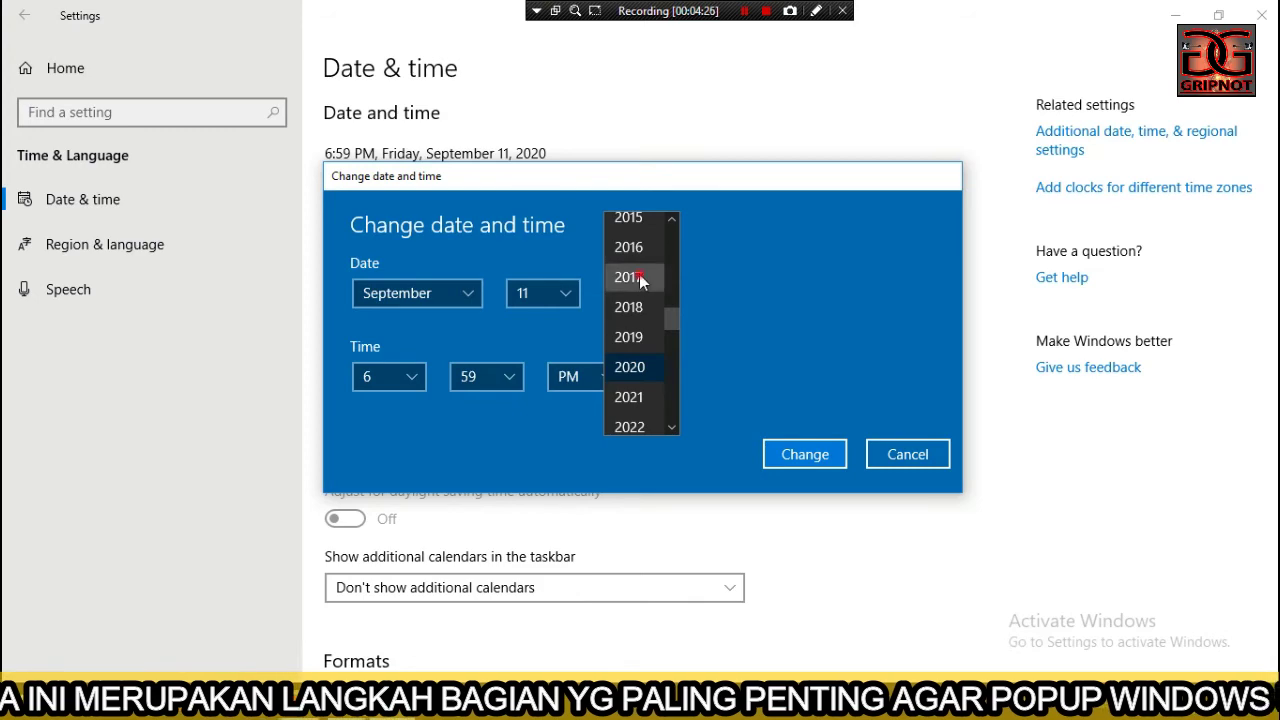
left_click(639, 276)
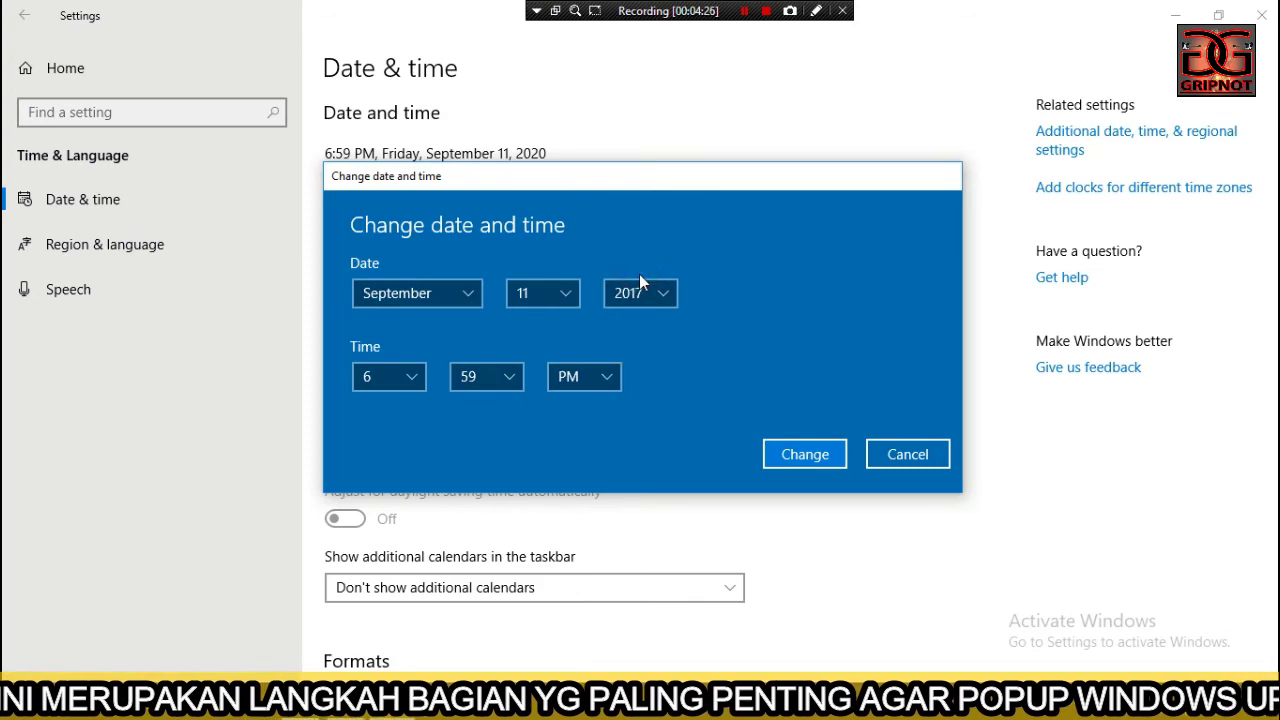
left_click(805, 462)
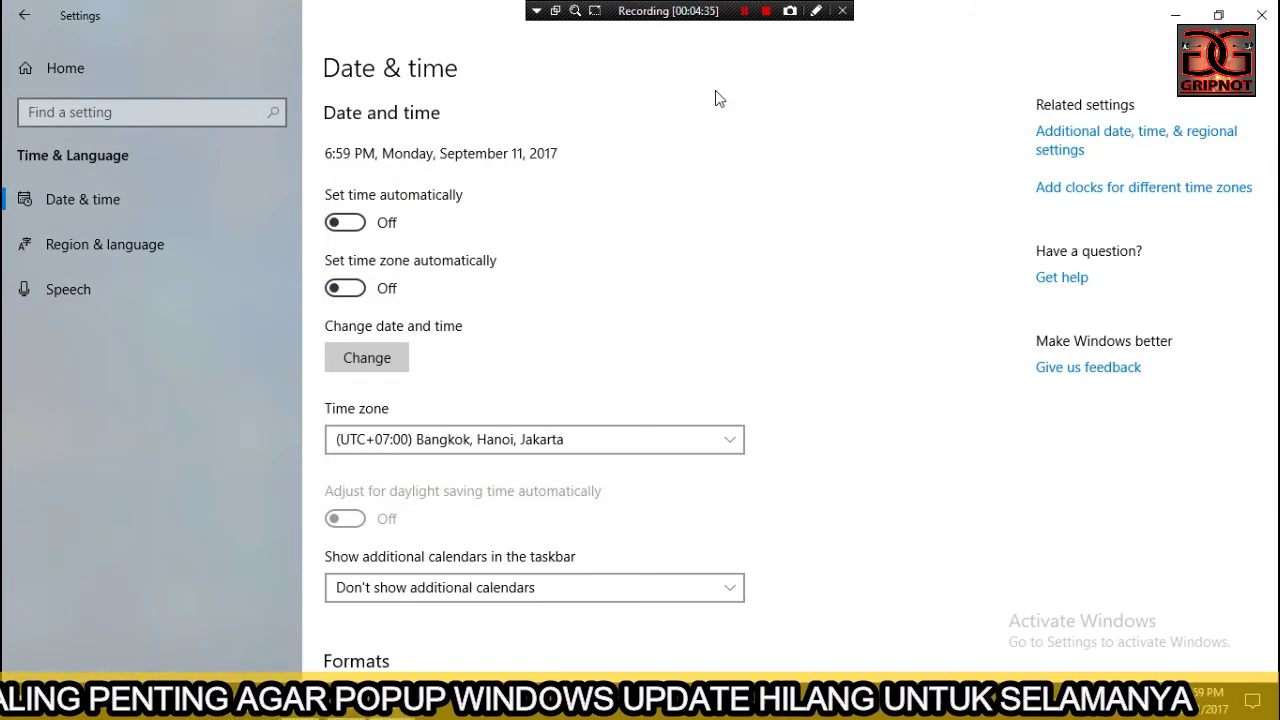
left_click(1274, 12)
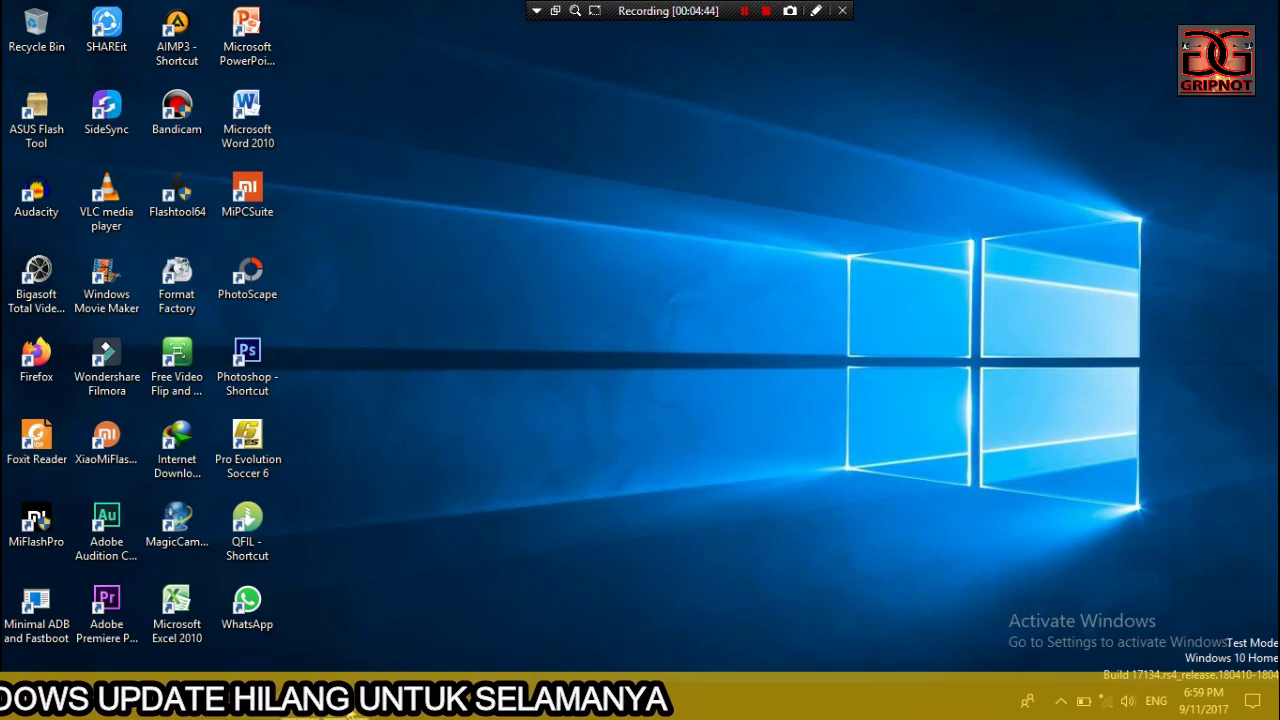
Switch to Photos, enlarge the picture of the "Almost time to restart" prompt to examine its text, and close the viewer.
key("alt+Tab")
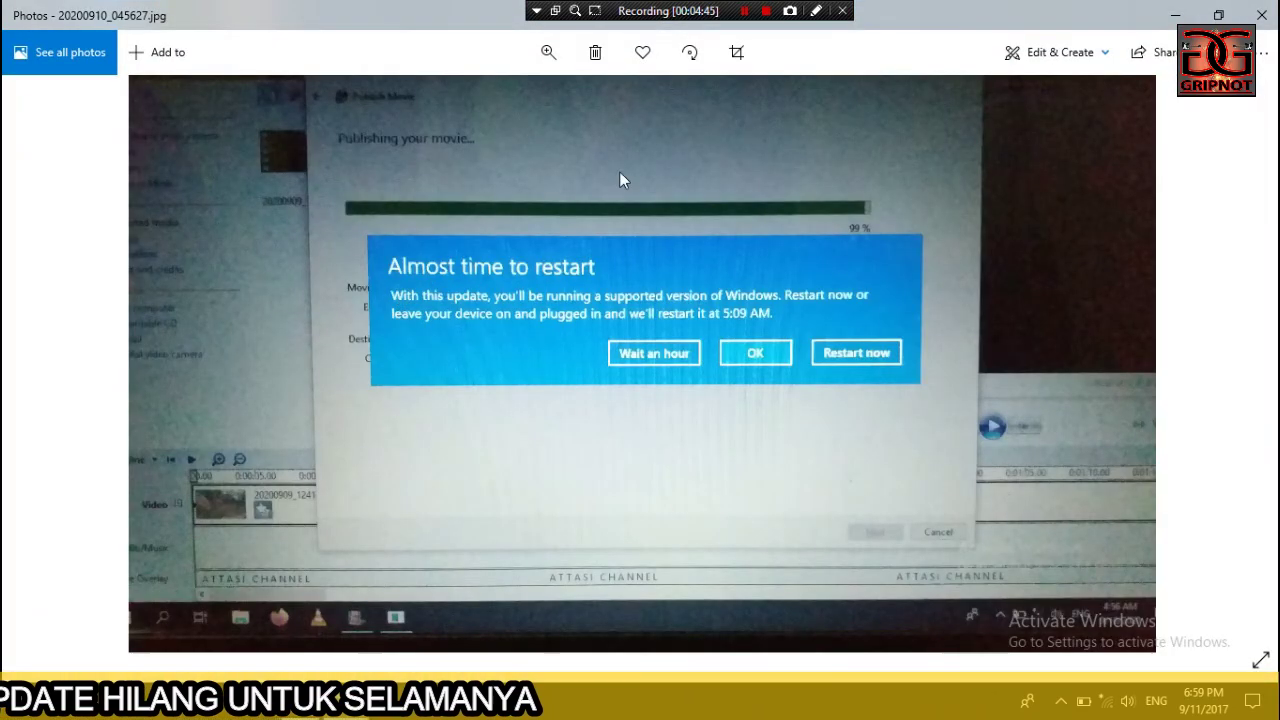
left_click(549, 52)
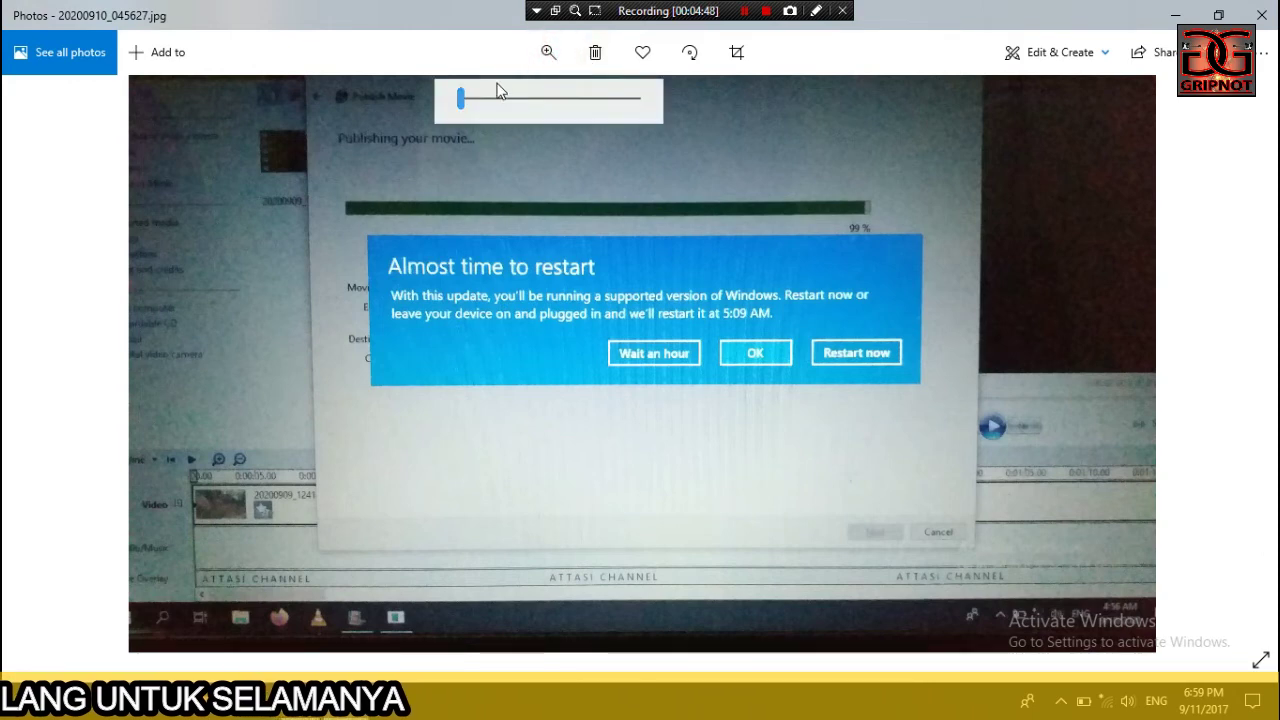
left_click_drag(463, 97, 468, 97)
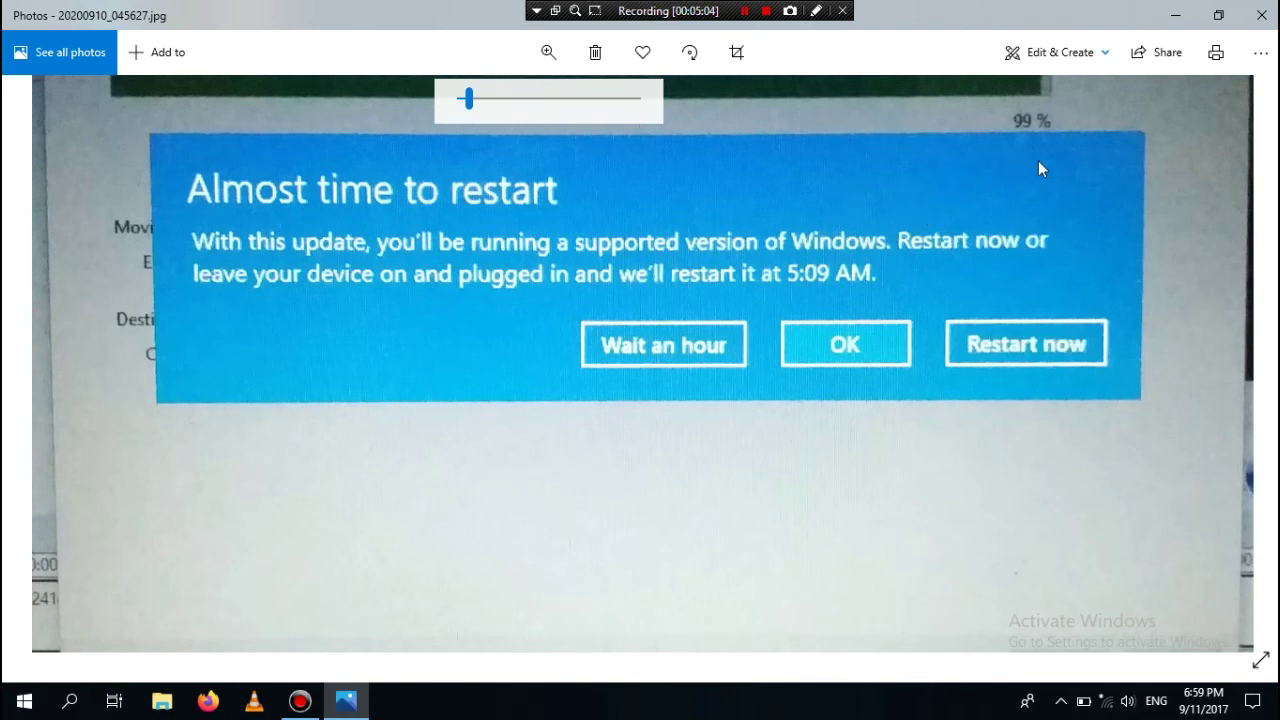
left_click(1267, 12)
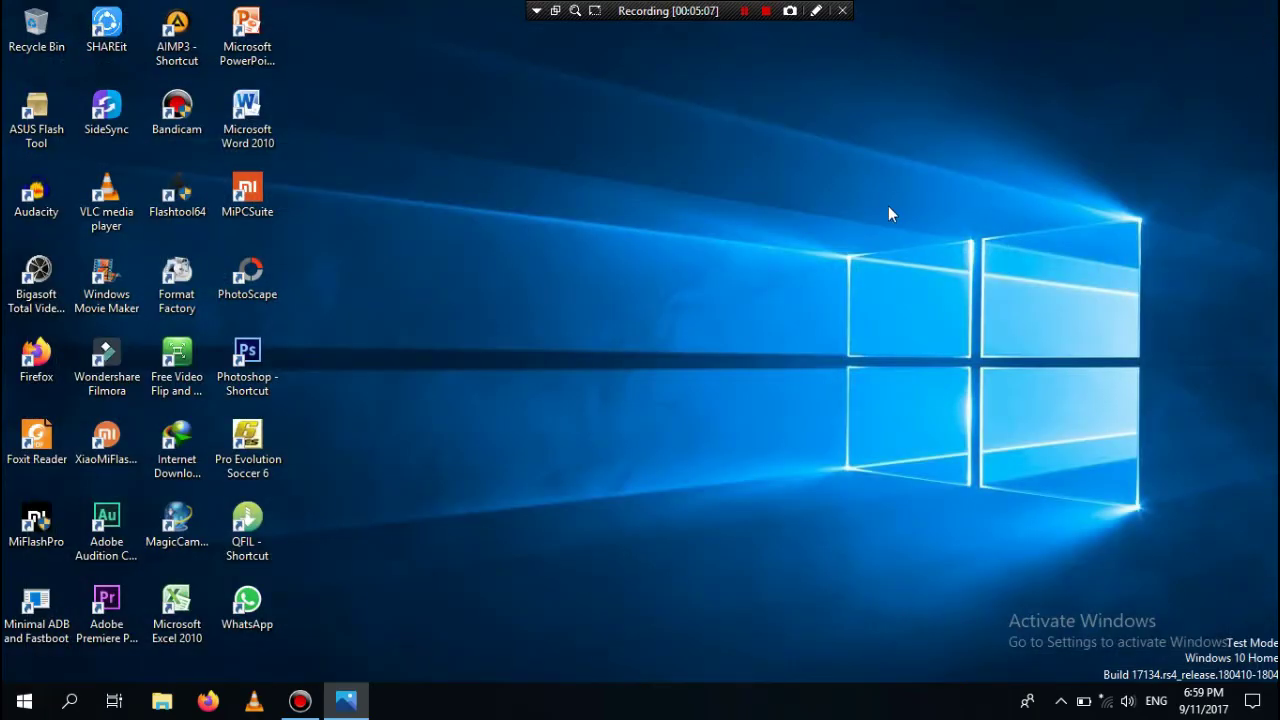